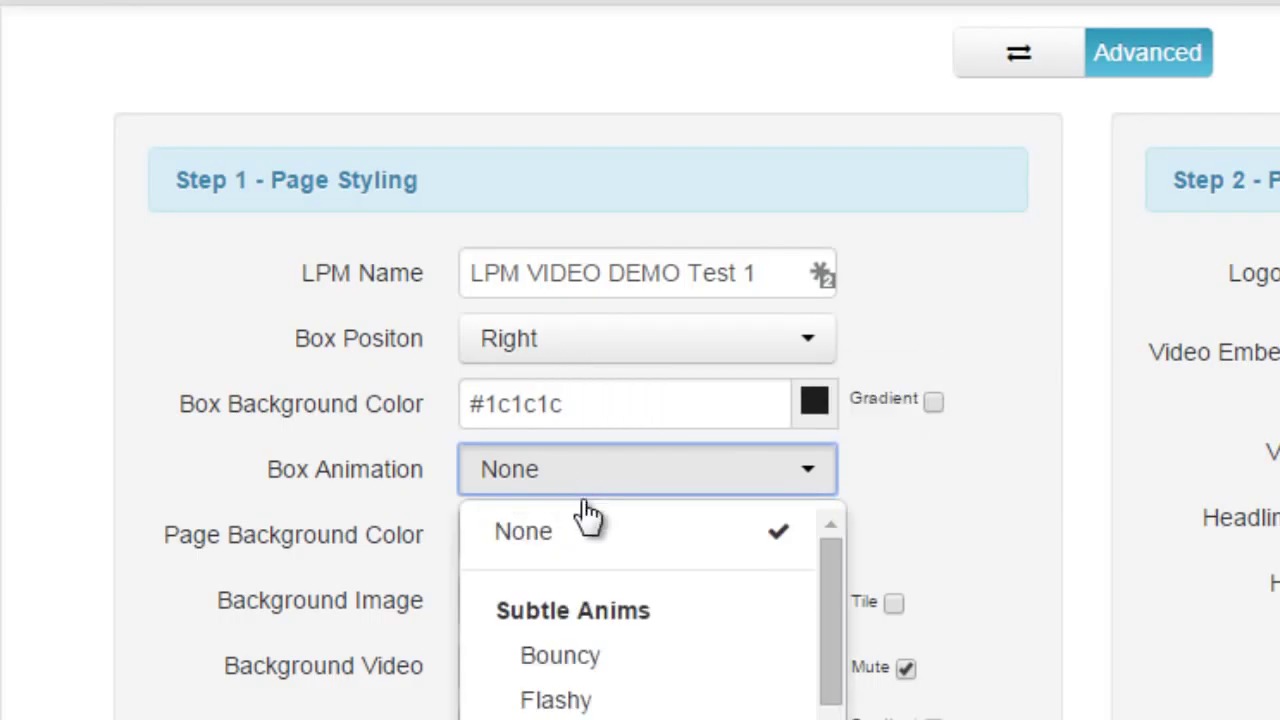
Step: Set the box animation to Roll In from the Specials group
scroll(685, 650, down, 10)
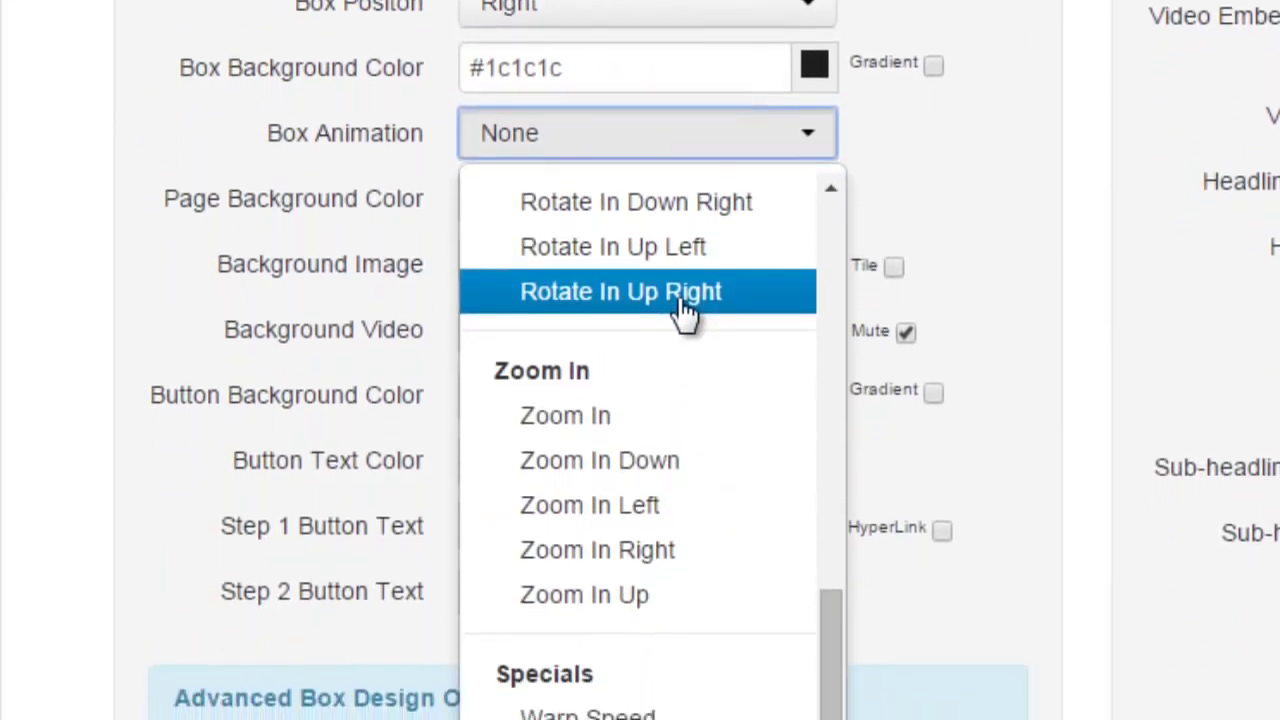
scroll(817, 574, up, 3)
drag(826, 577, 840, 670)
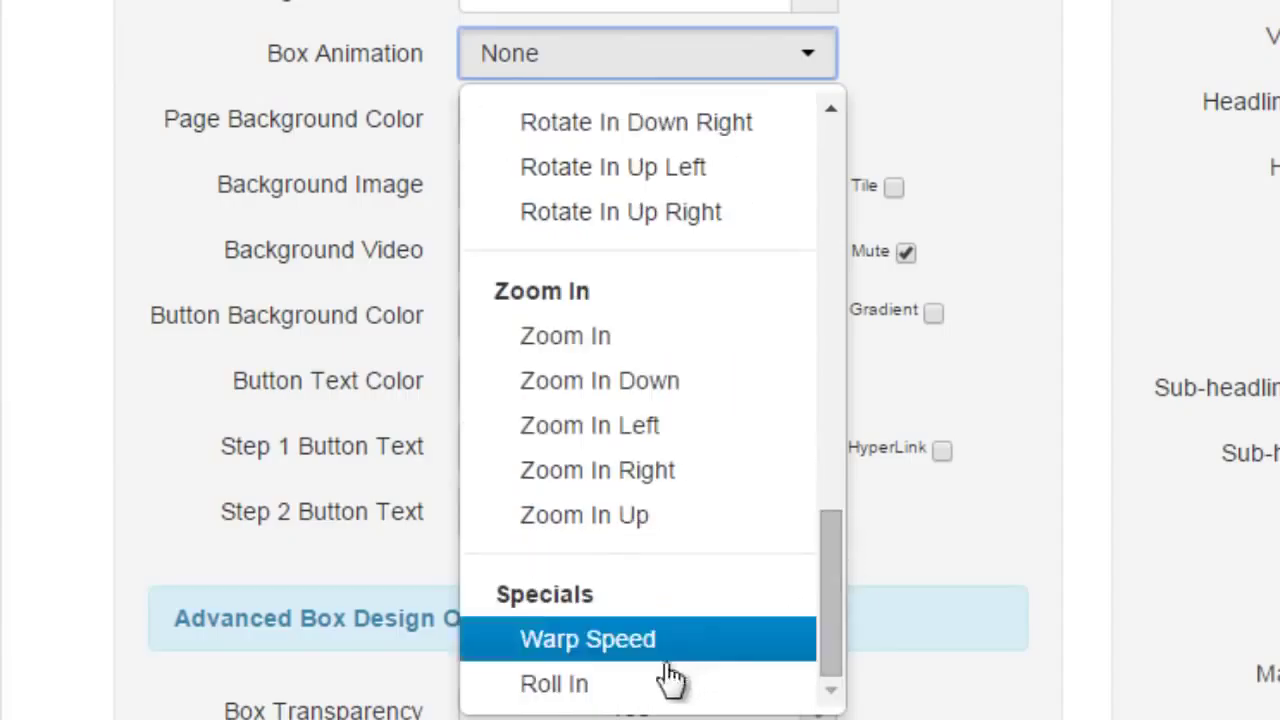
click(643, 698)
click(626, 120)
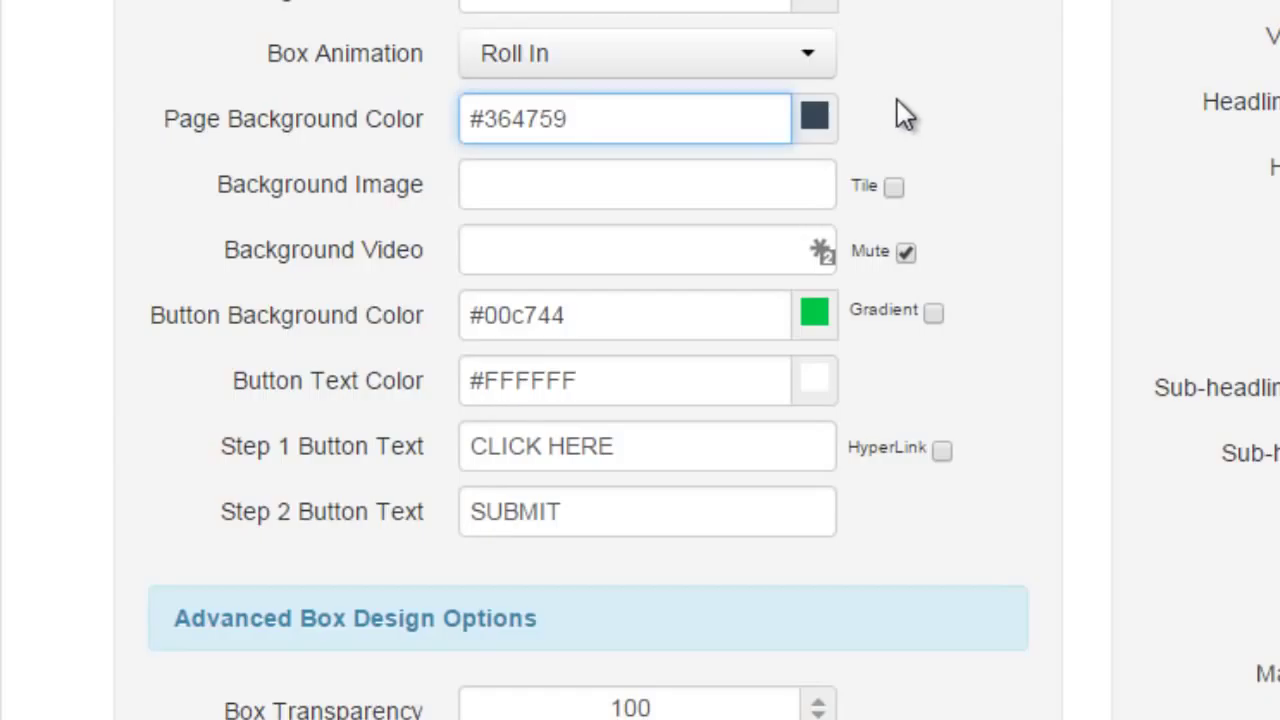
click(814, 117)
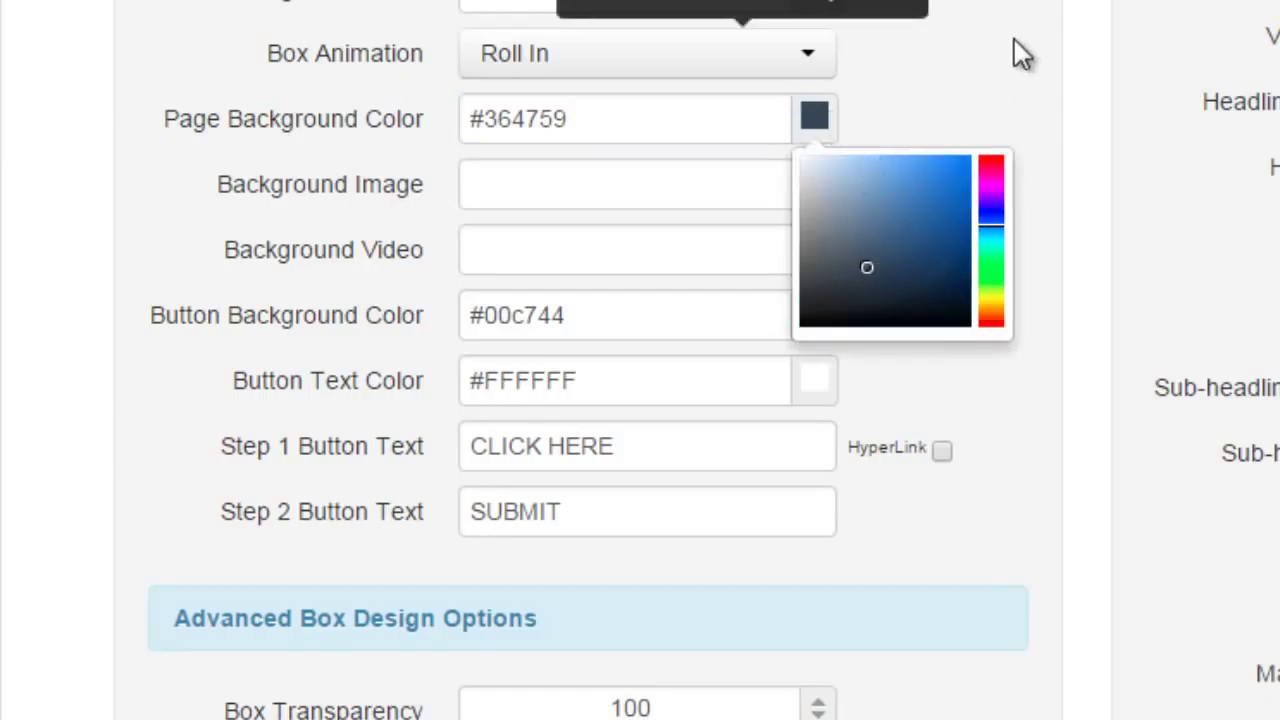
click(1023, 108)
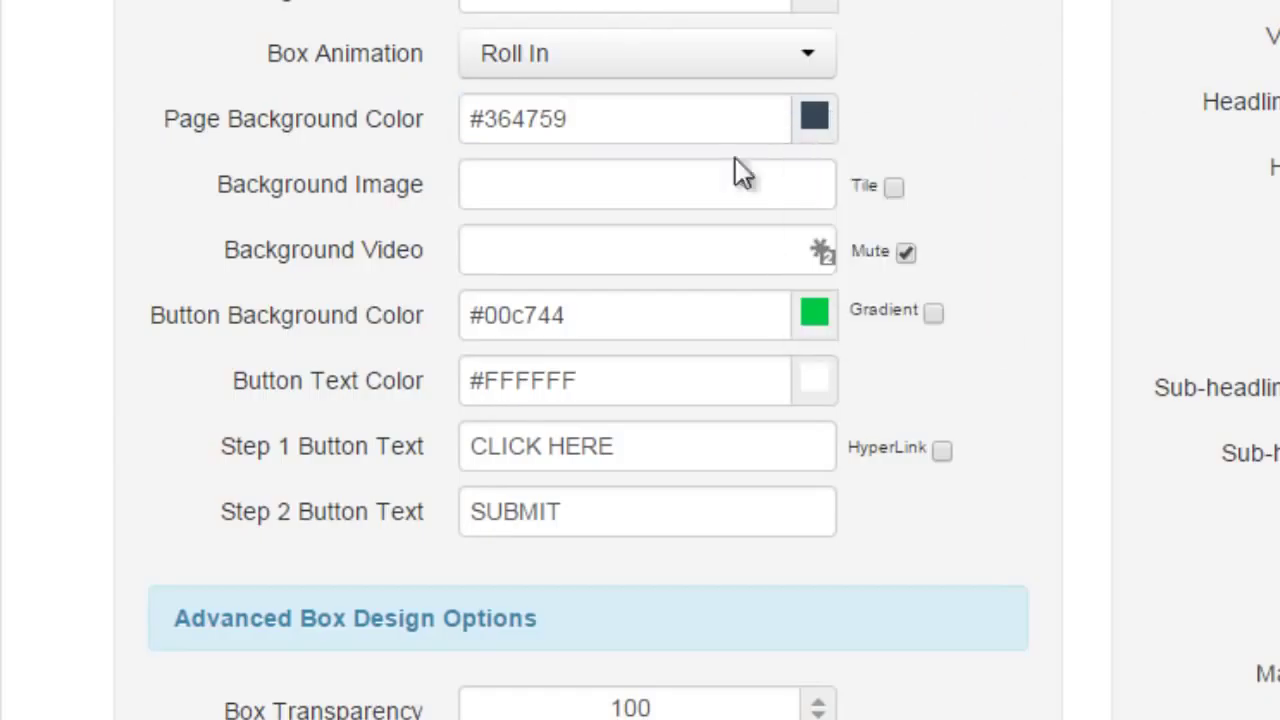
Step: Paste the player.vimeo.com video URL as the background video and keep it muted
click(594, 182)
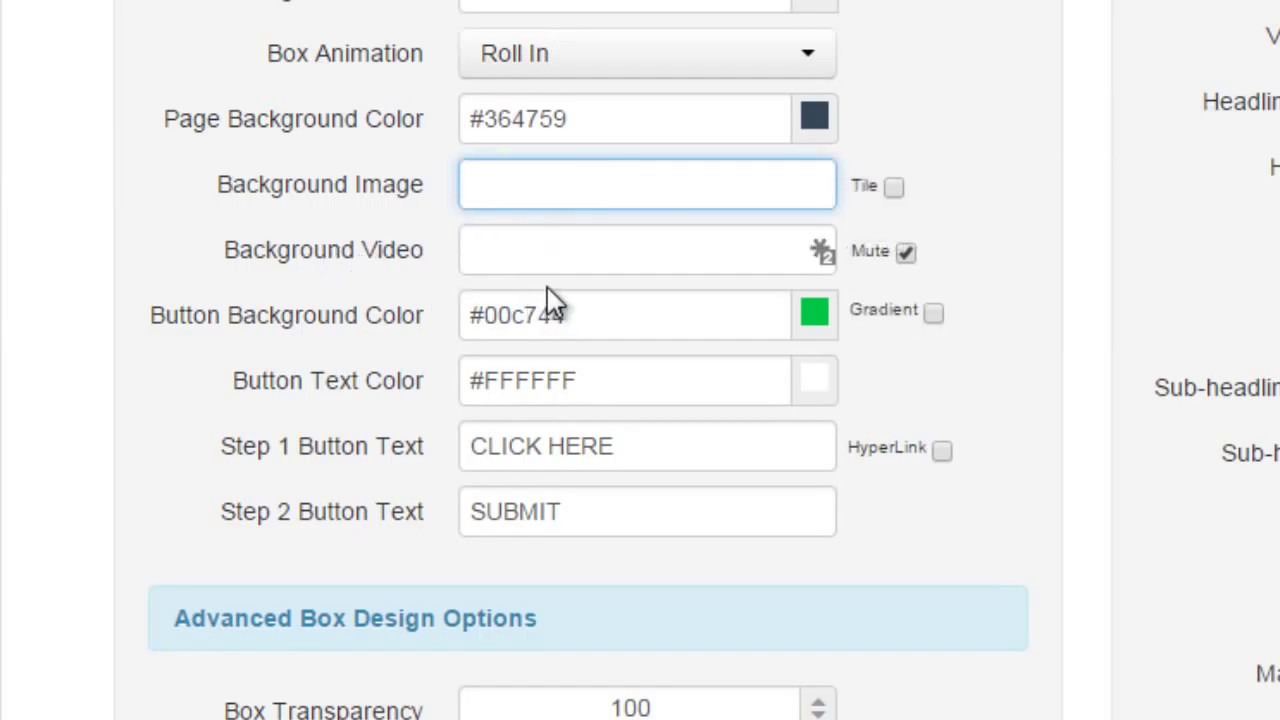
mouse_move(559, 254)
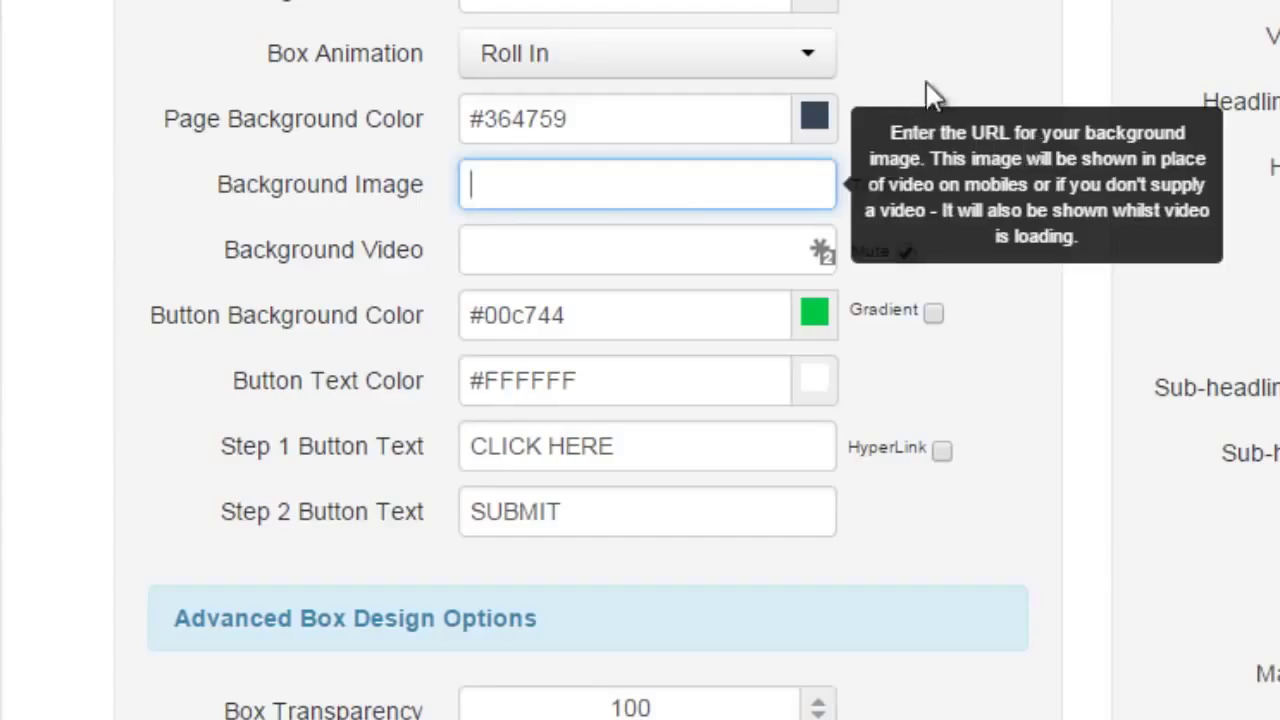
click(497, 258)
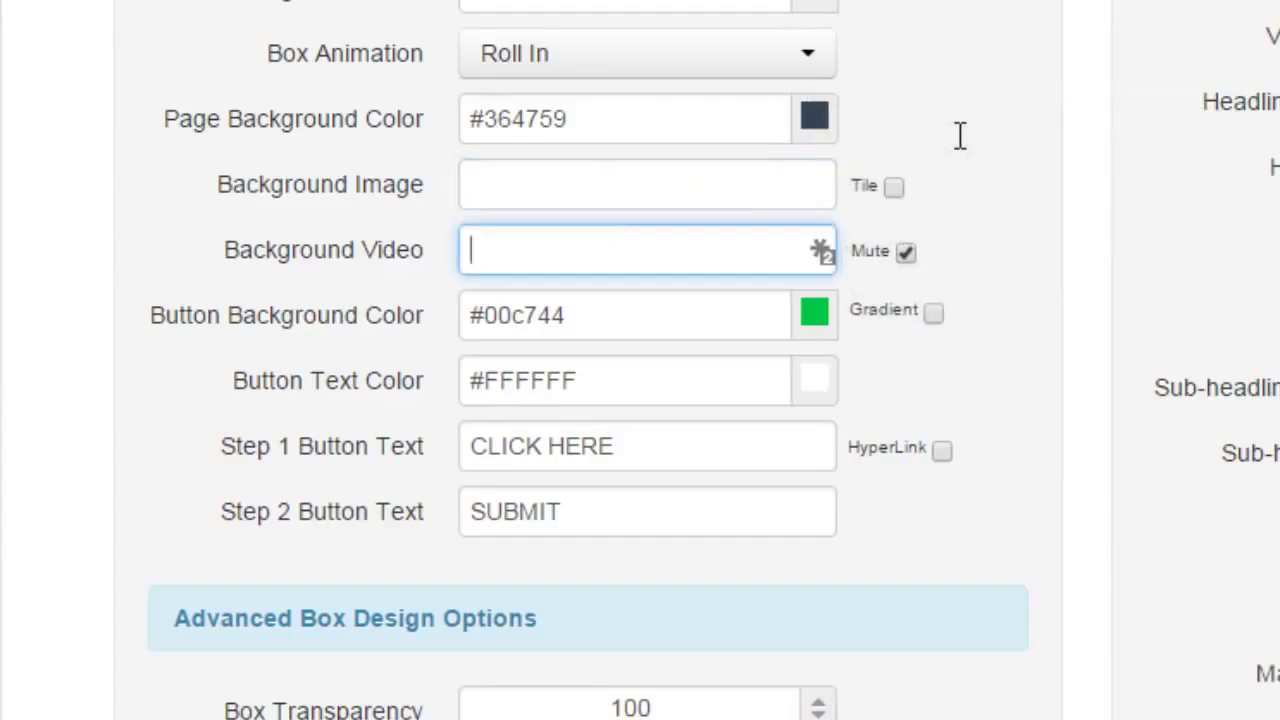
mouse_move(714, 229)
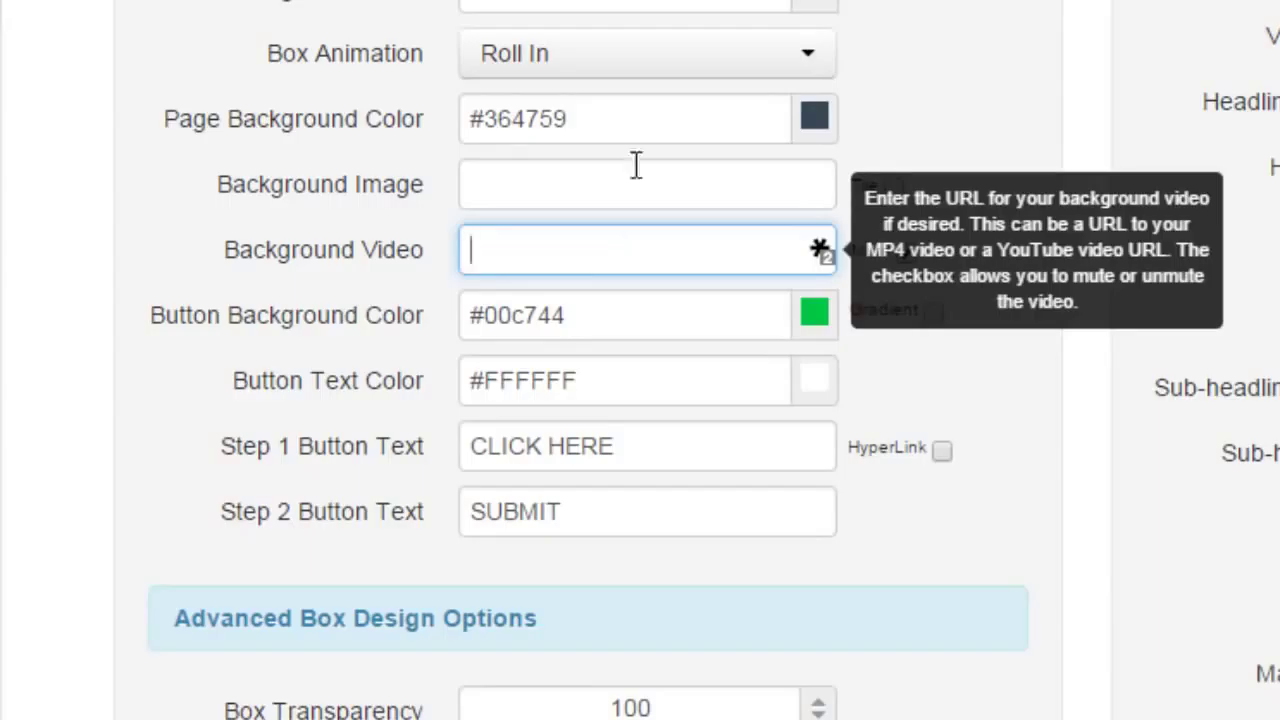
key(ctrl+v)
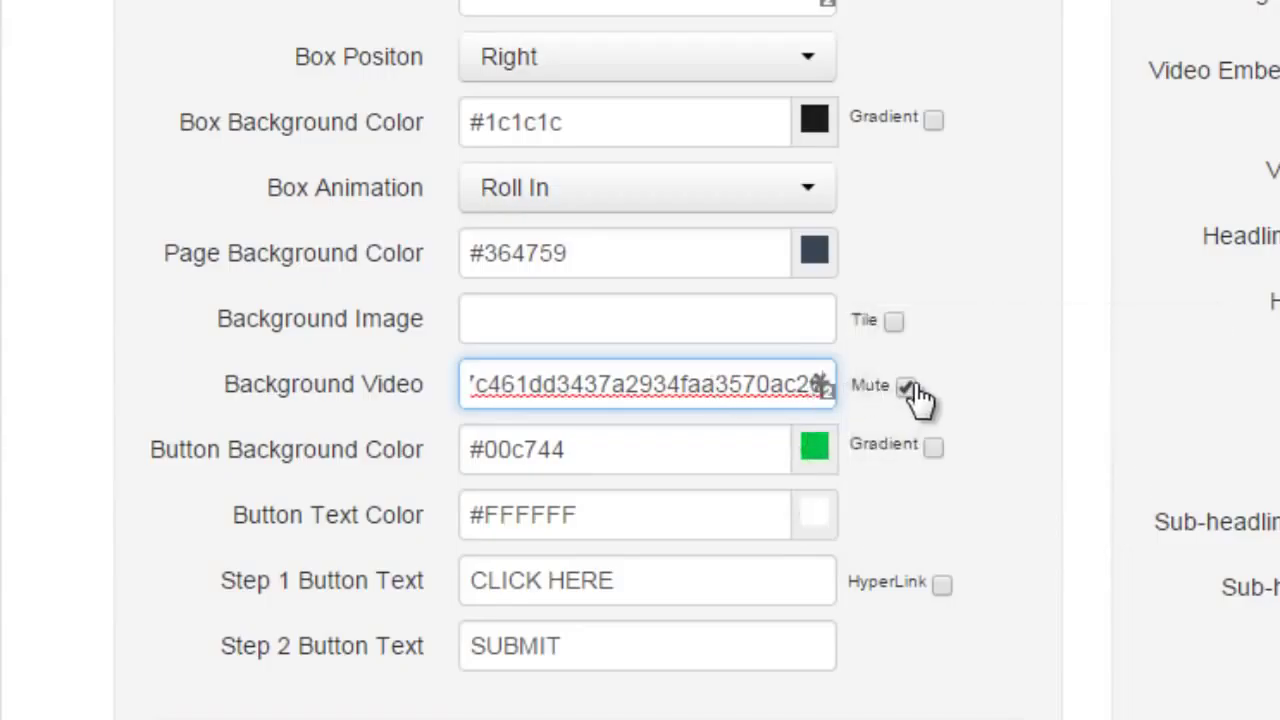
click(907, 387)
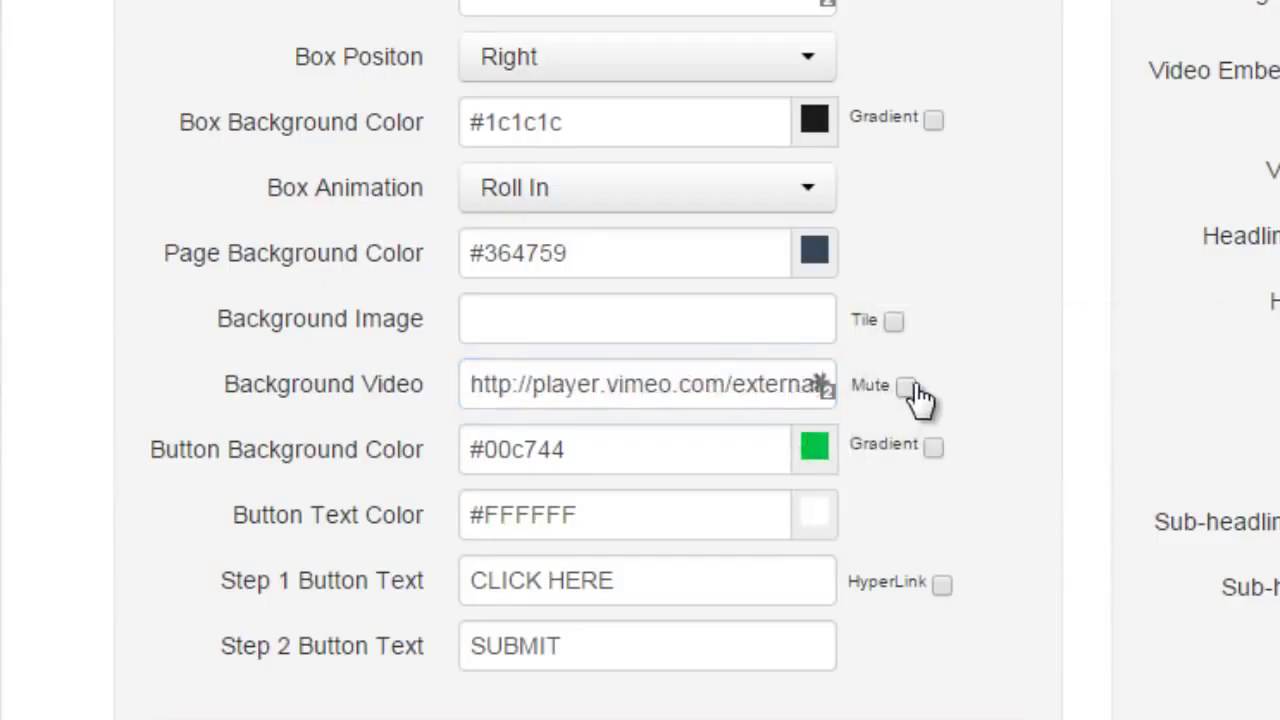
click(907, 387)
Step: Enable the gradient for the button background and set its start color to the orange-yellow #e8b24a
click(638, 453)
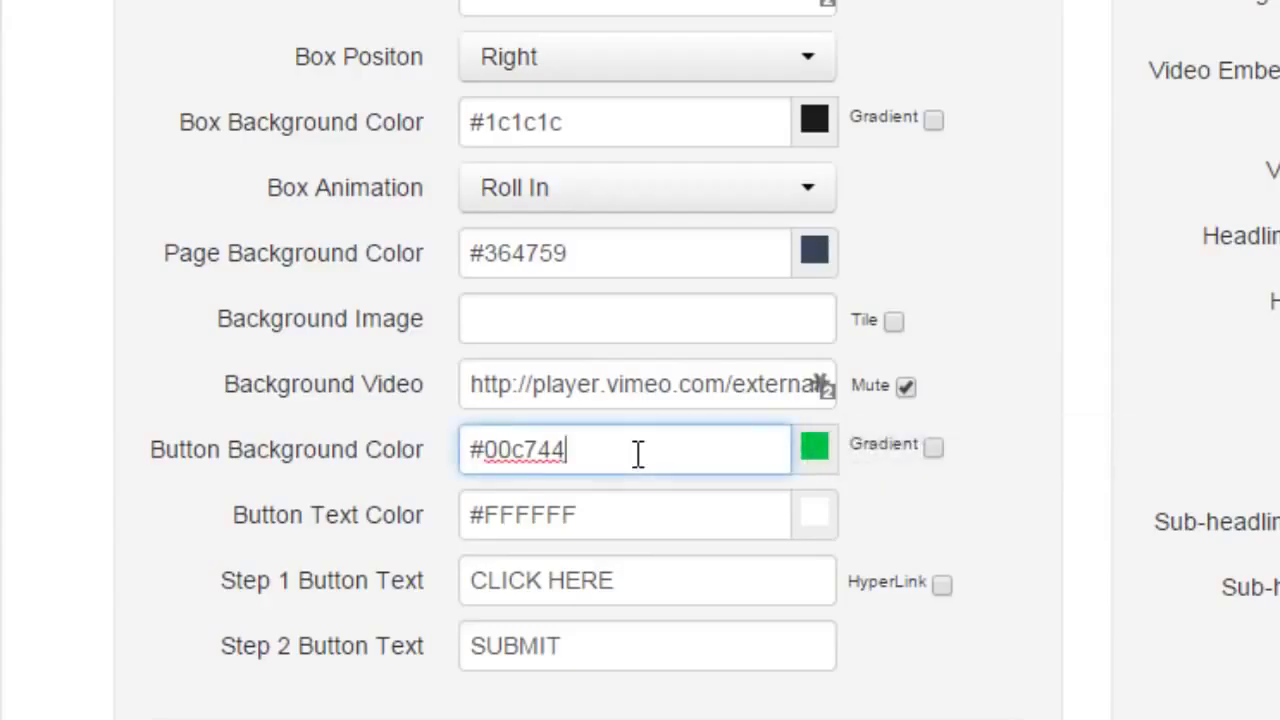
click(933, 447)
click(933, 447)
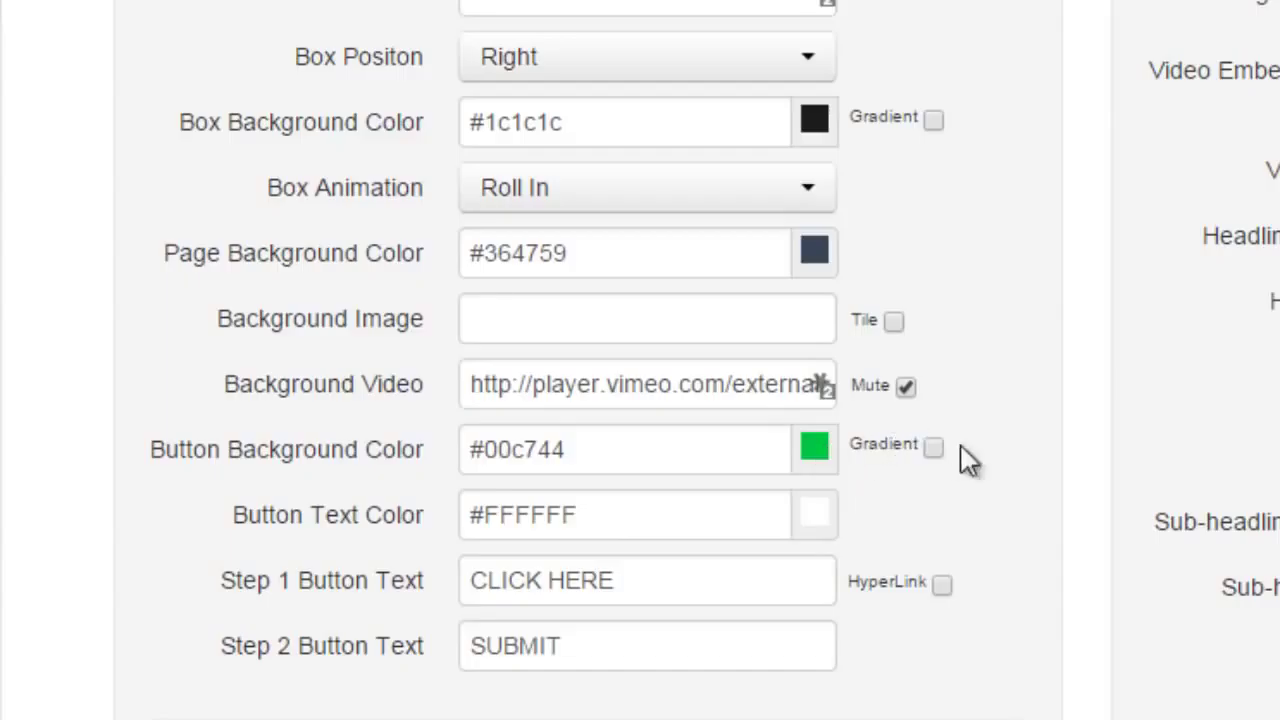
click(933, 447)
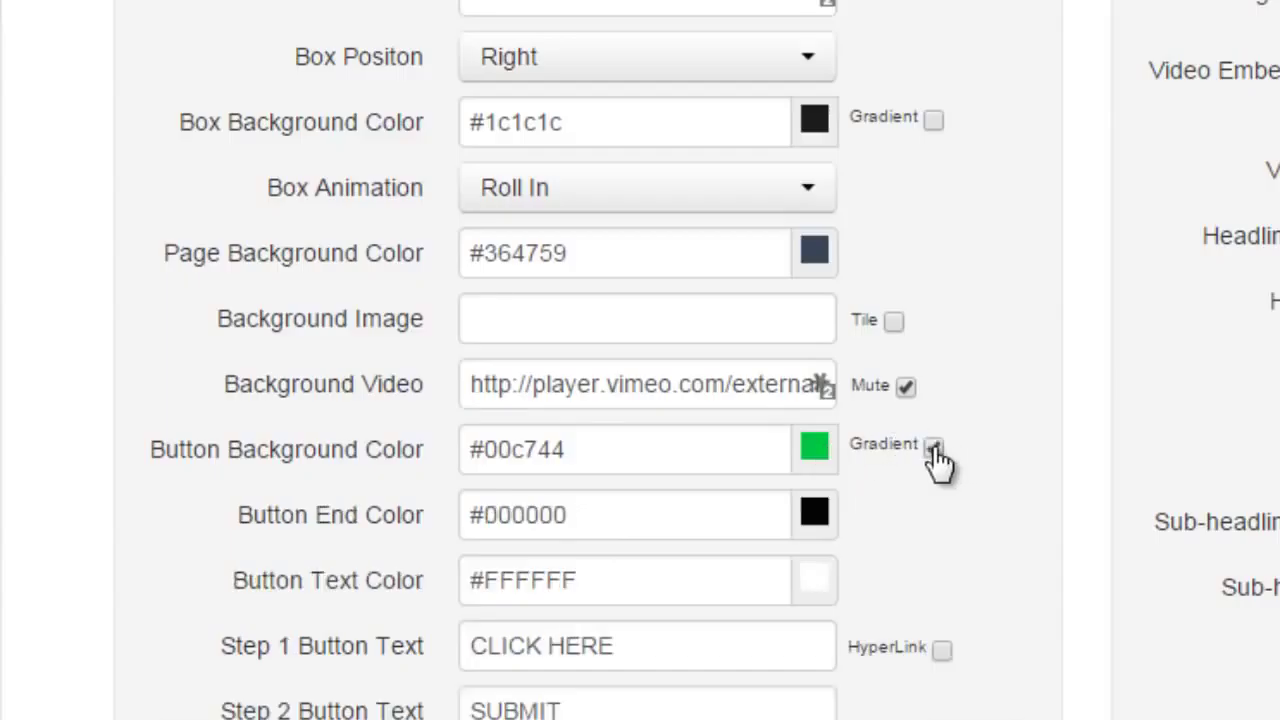
click(815, 449)
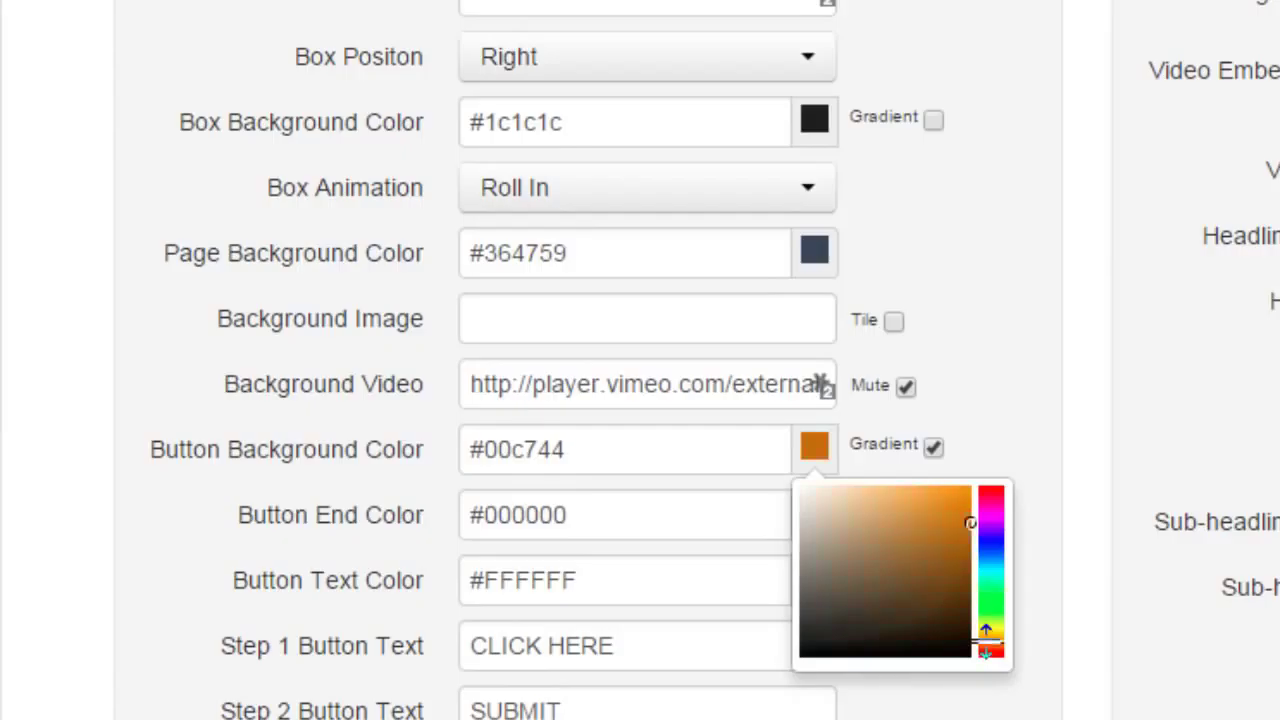
click(934, 513)
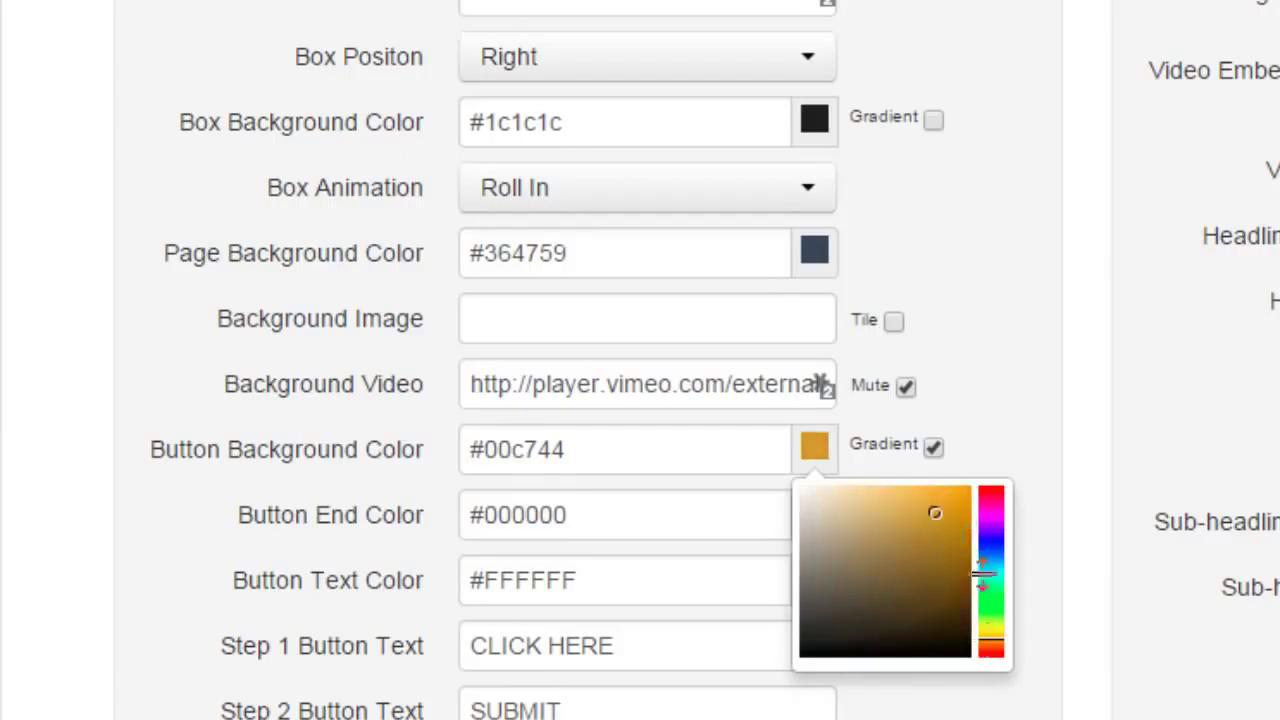
click(1043, 414)
Step: Set the button gradient's end color to the darker gold #ad812b
click(820, 522)
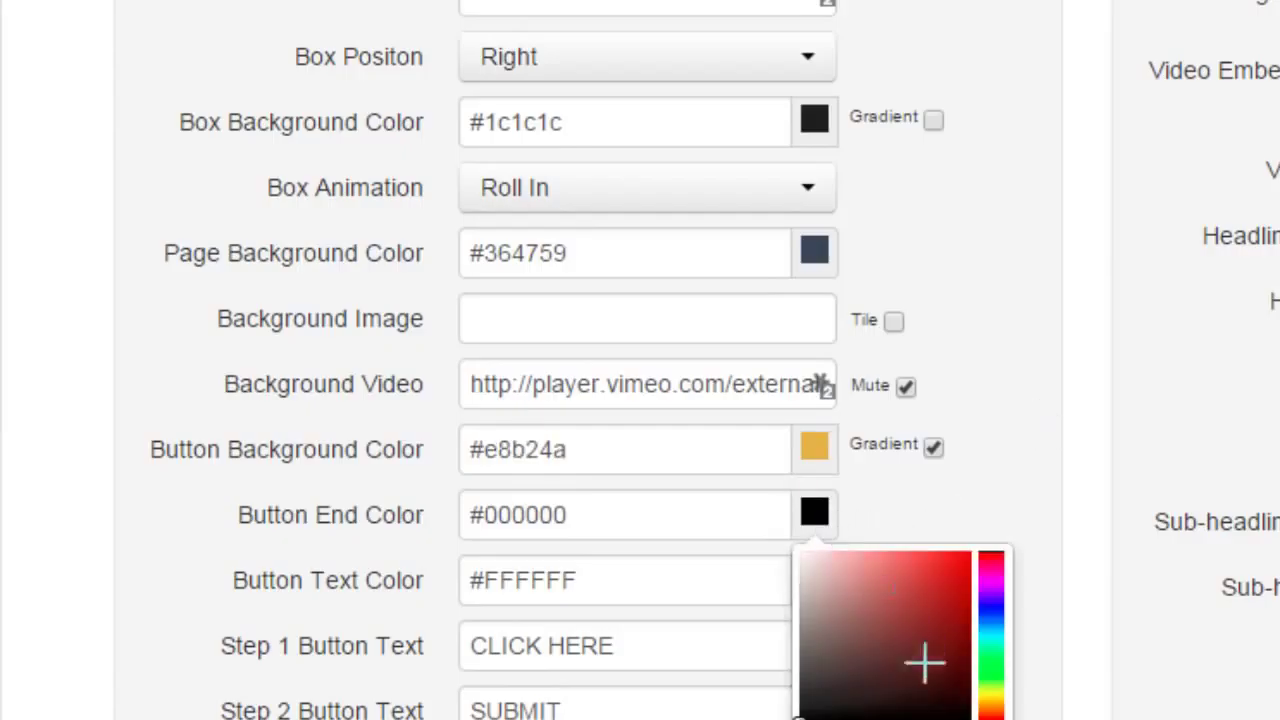
drag(1001, 685, 994, 703)
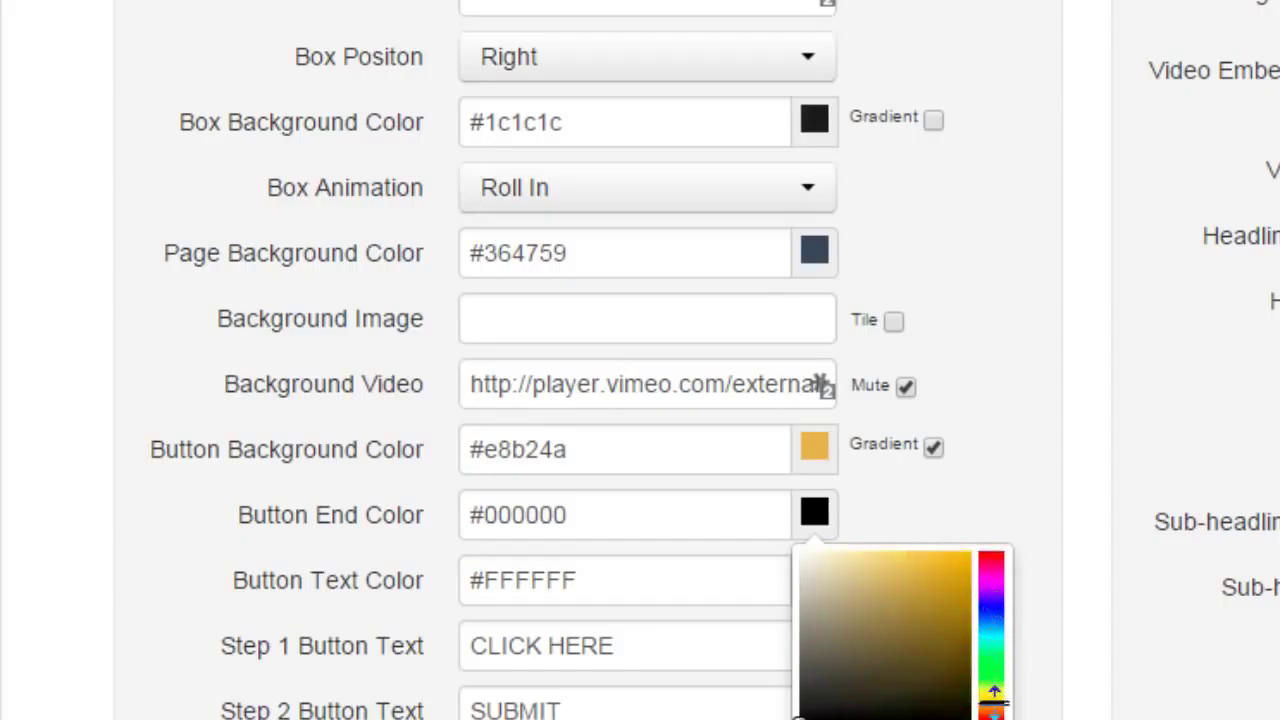
click(929, 607)
click(707, 577)
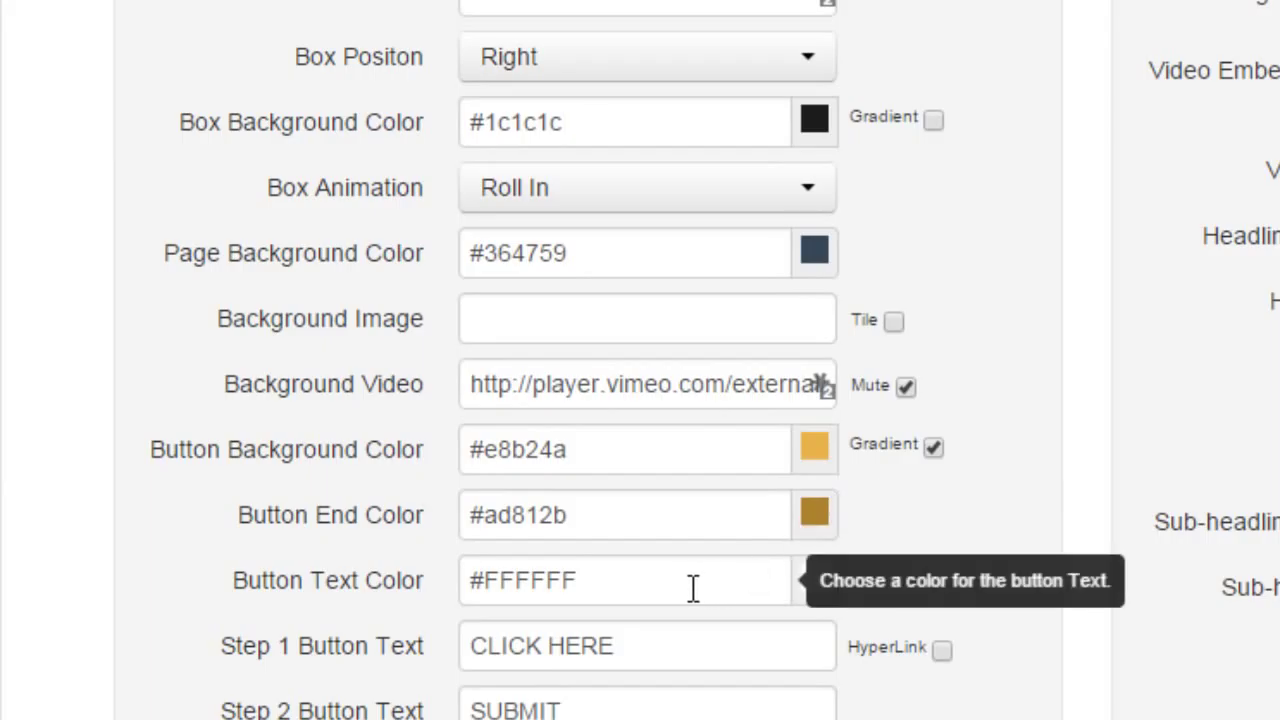
Step: Replace the Step 1 button text with "CLICK HERE TO FIND OUT MORE"
scroll(423, 657, down, 3)
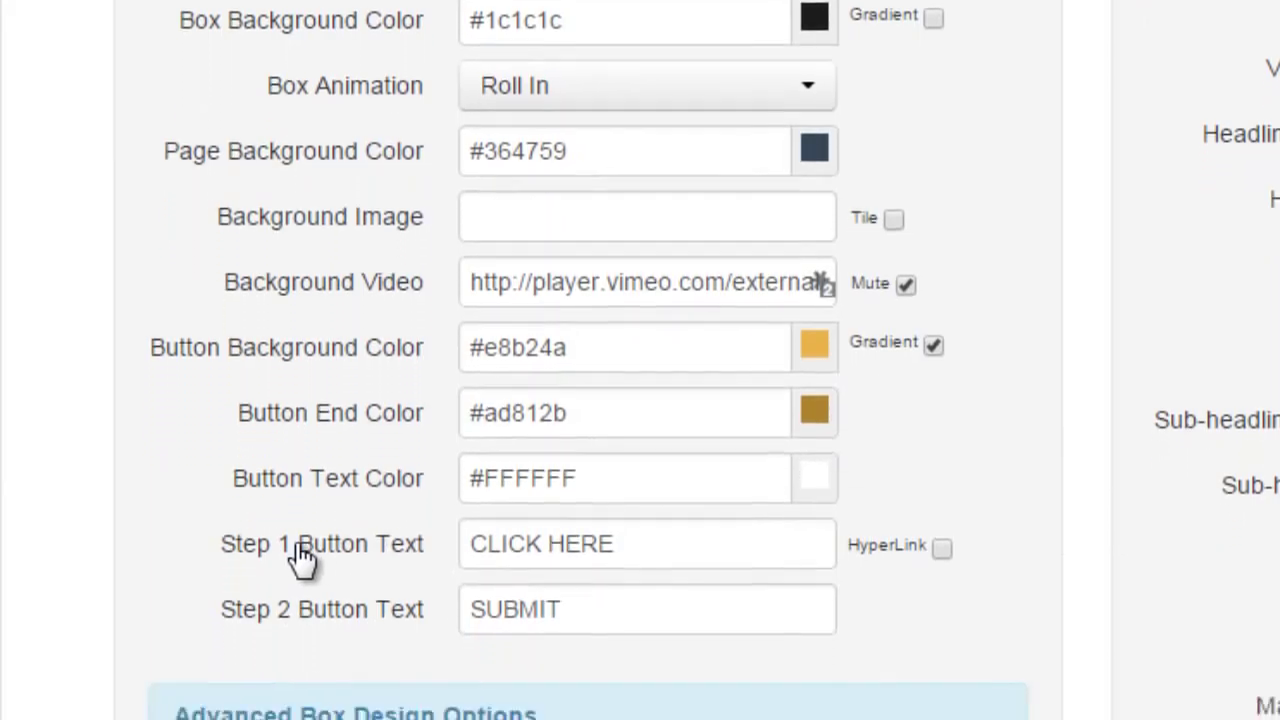
drag(472, 410, 700, 406)
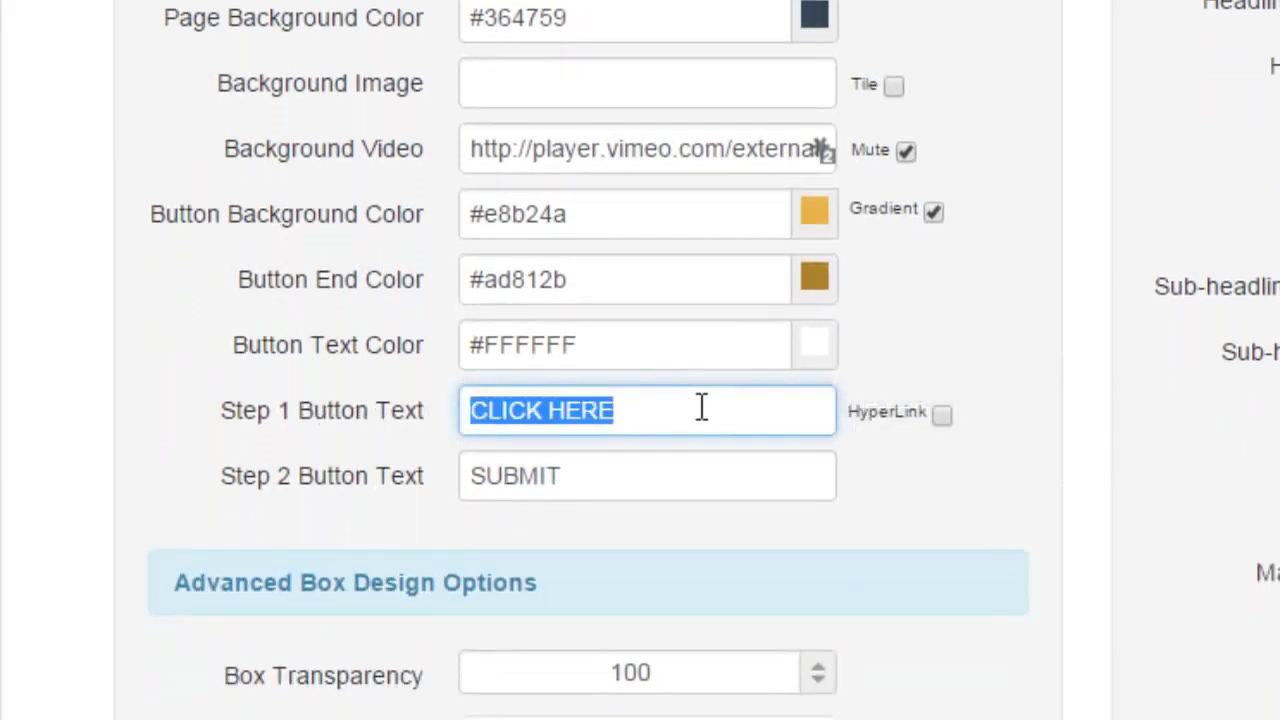
text(CLICK HERE TO FIND OUT MORE)
drag(610, 412, 935, 414)
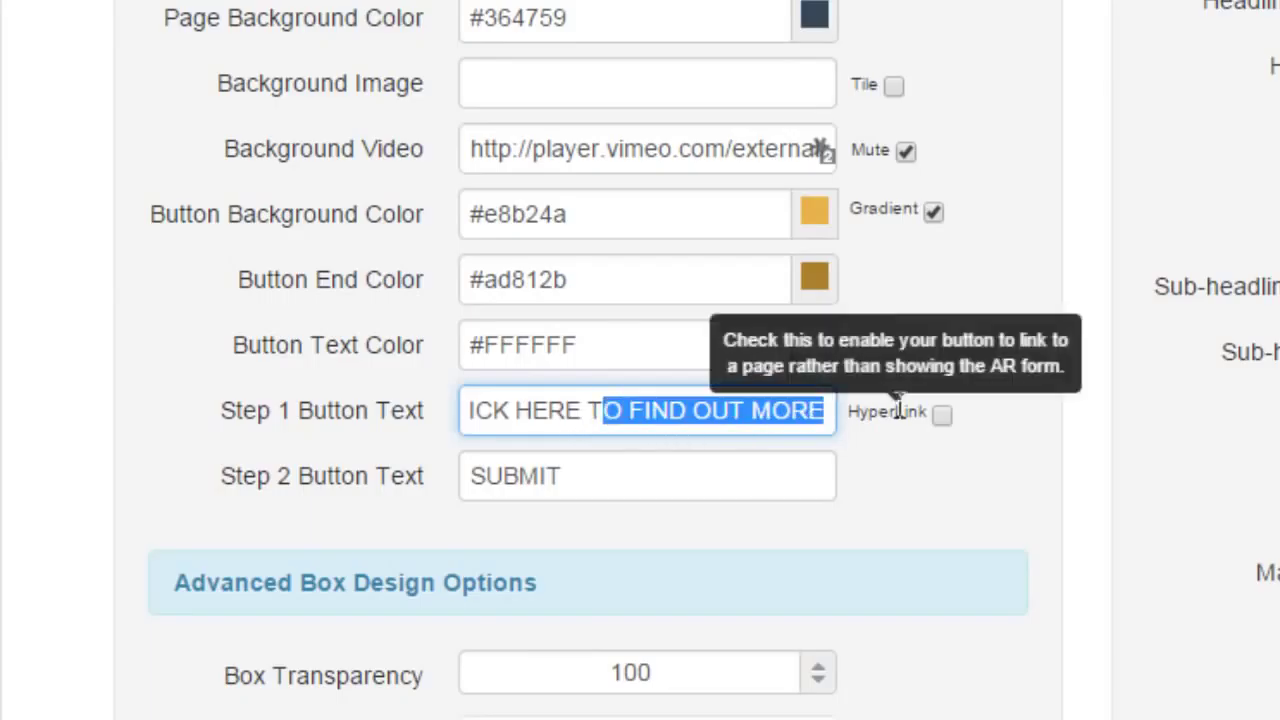
click(942, 416)
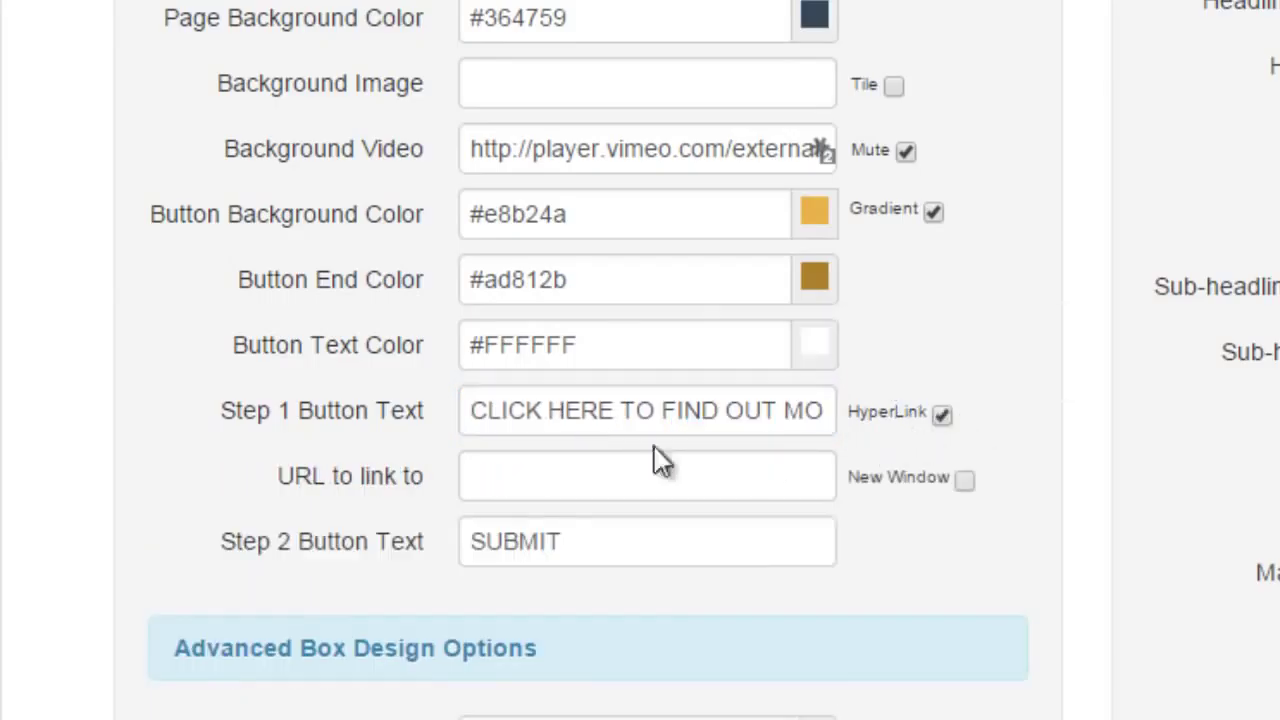
click(538, 472)
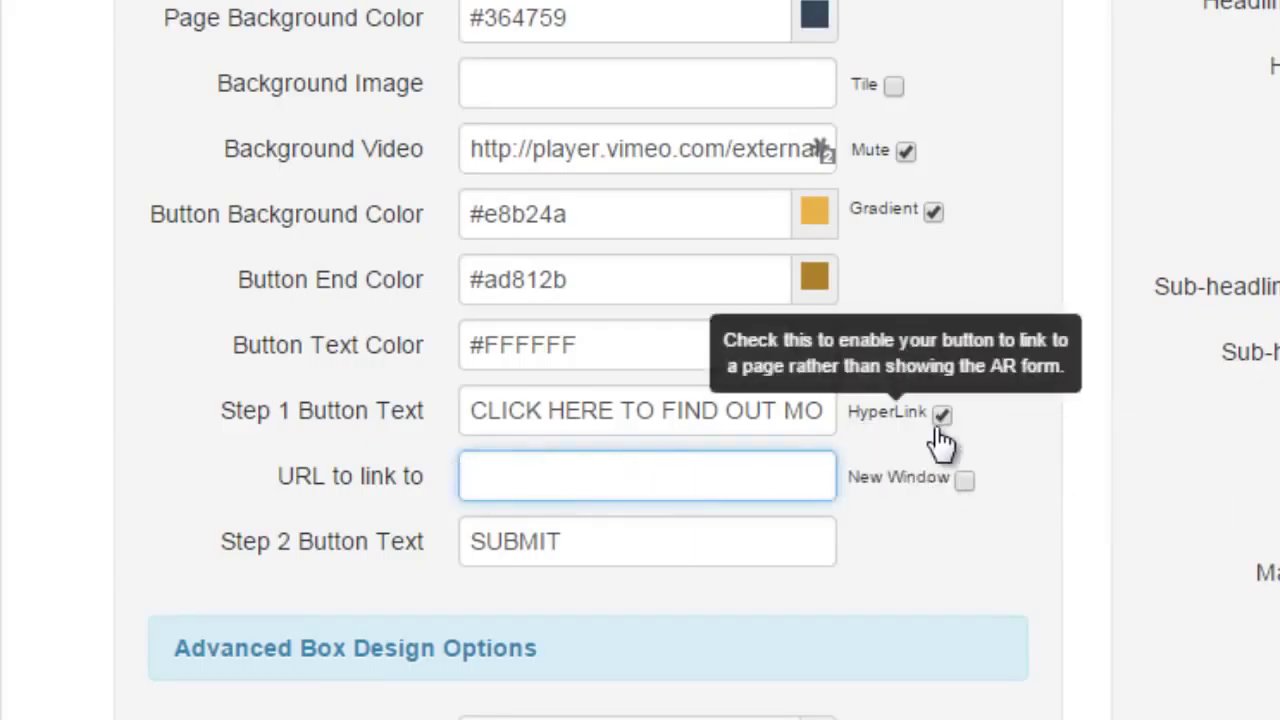
click(942, 415)
click(557, 476)
double_click(557, 476)
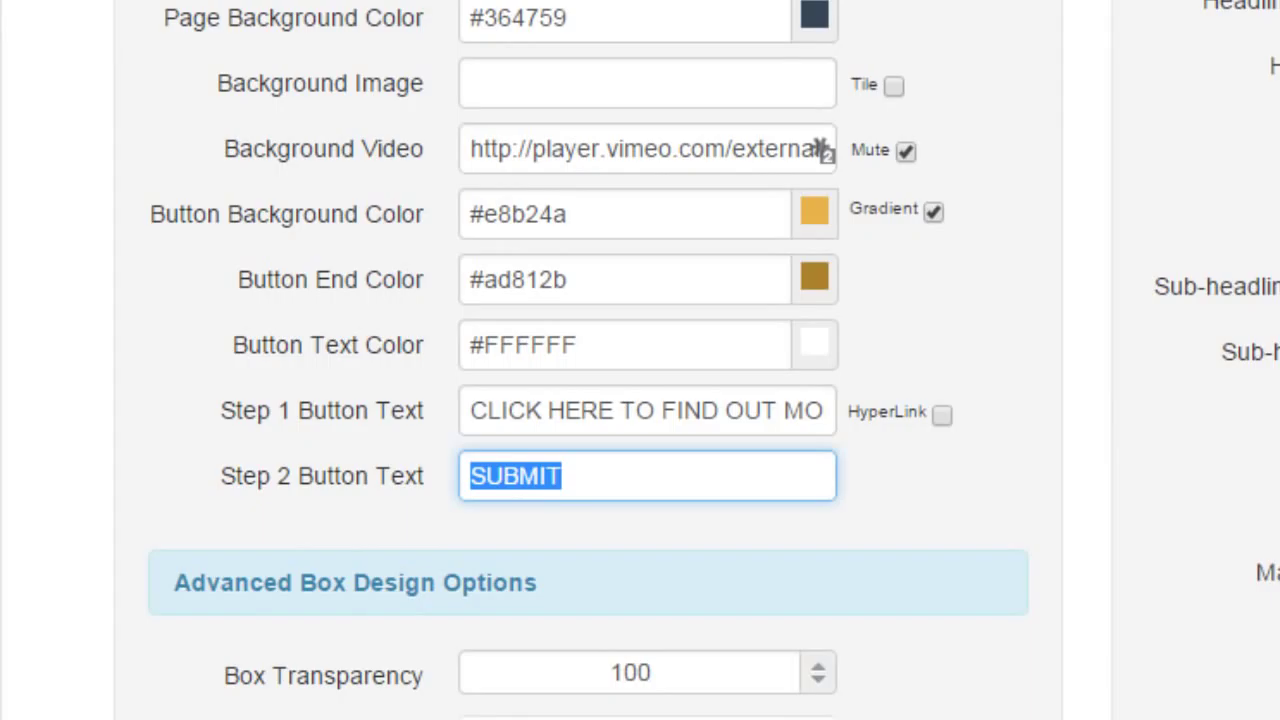
Step: Set the box border thickness to 0 in the advanced box design options
scroll(1210, 155, down, 7)
scroll(547, 50, up, 2)
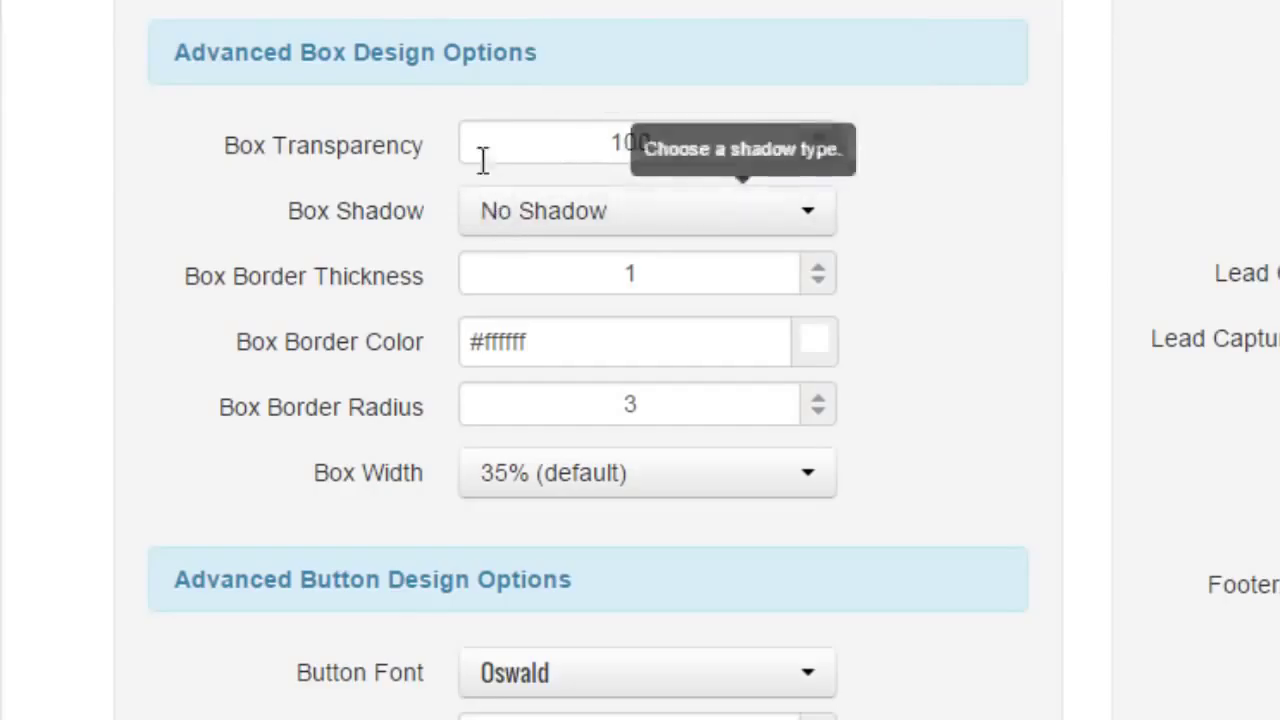
mouse_move(480, 140)
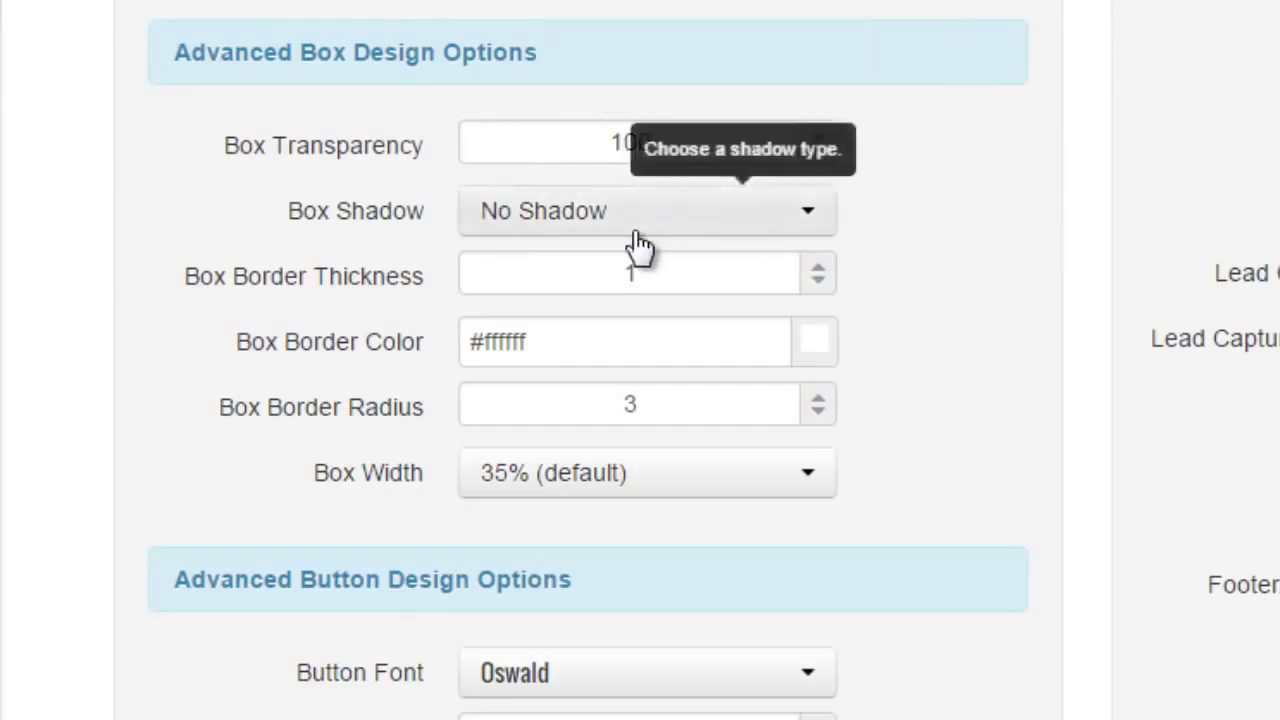
drag(671, 271, 597, 268)
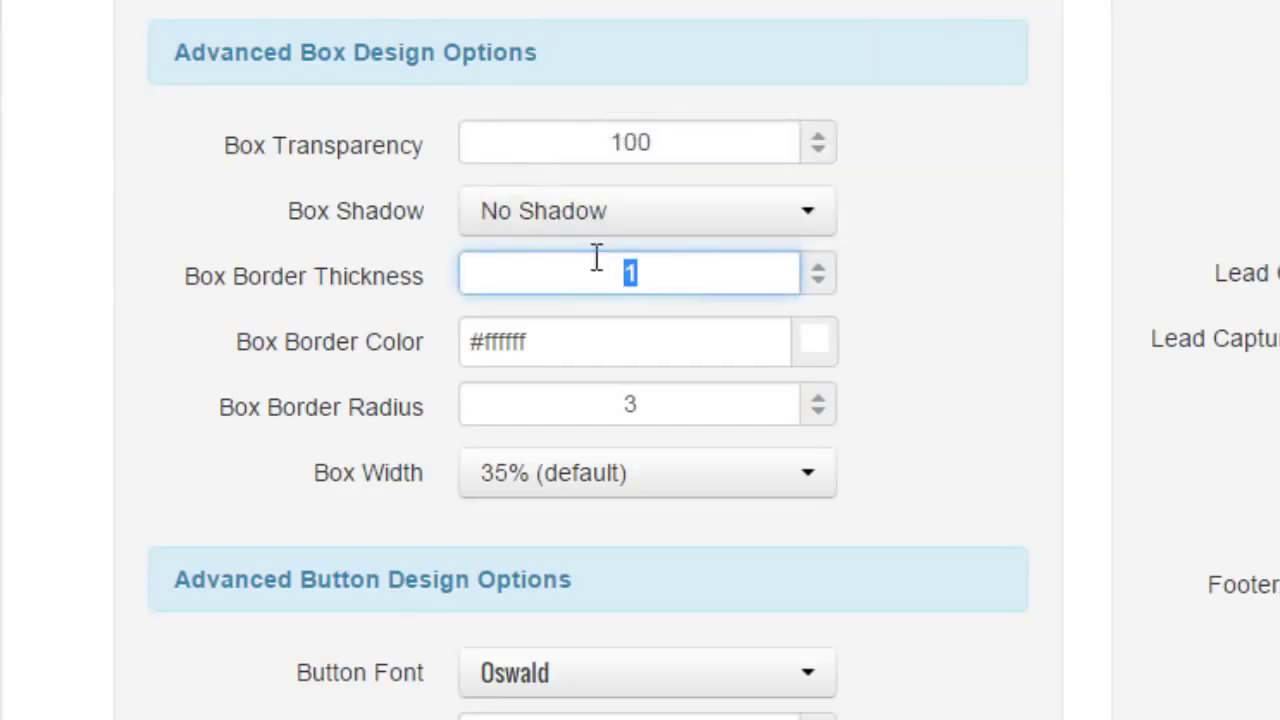
mouse_move(593, 337)
text(0)
Step: Set the box border color to the light gray #d4d4d4 and the box border radius to 0
click(593, 337)
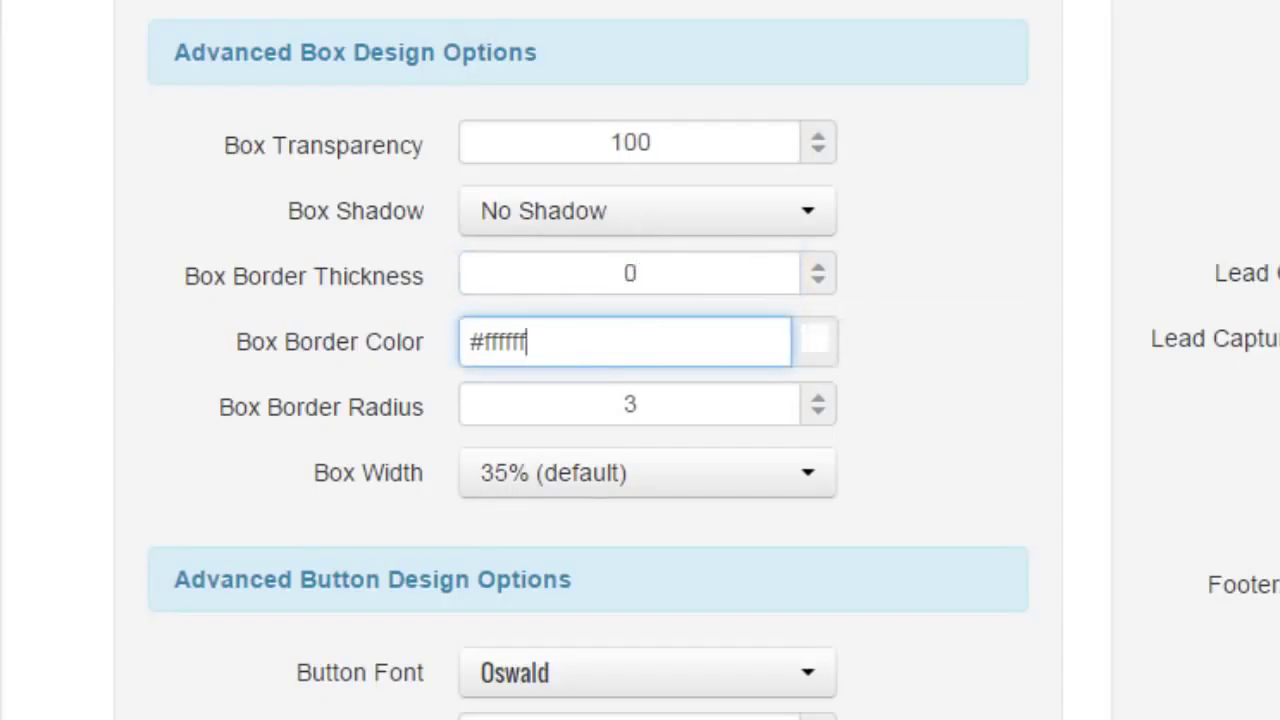
click(829, 347)
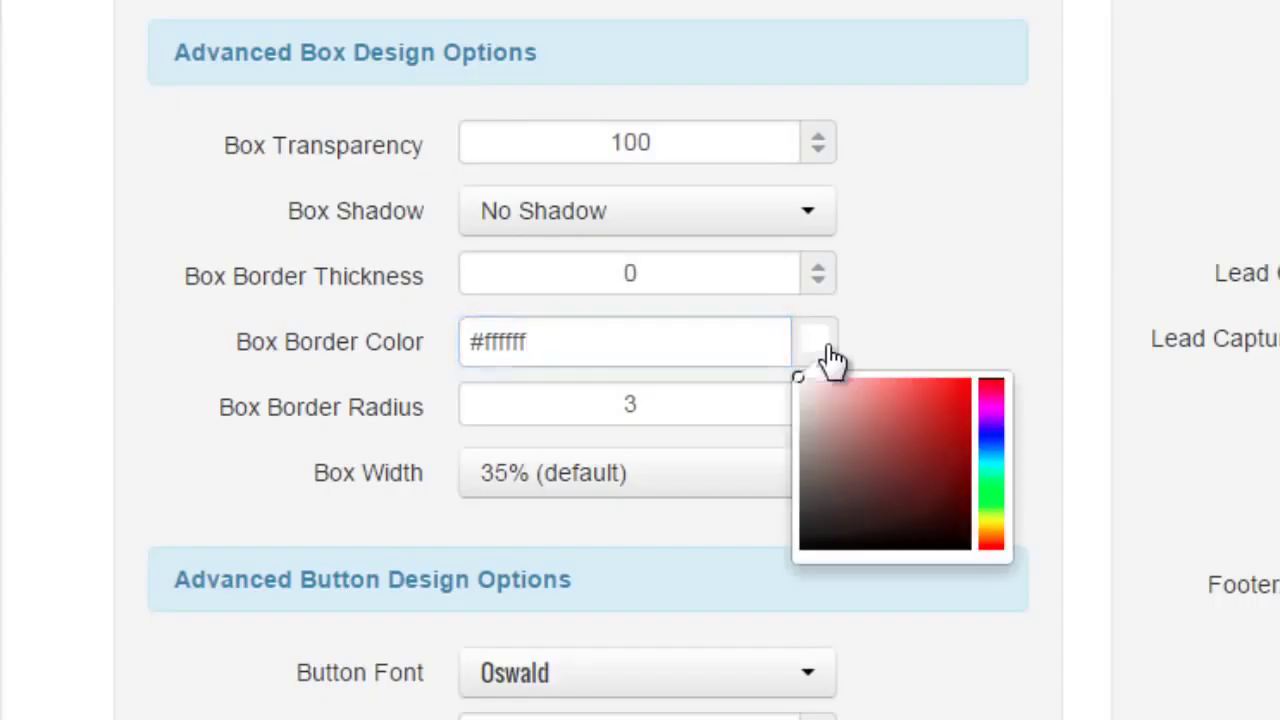
mouse_move(815, 420)
mouse_down()
mouse_move(793, 425)
mouse_move(793, 407)
mouse_up()
click(771, 343)
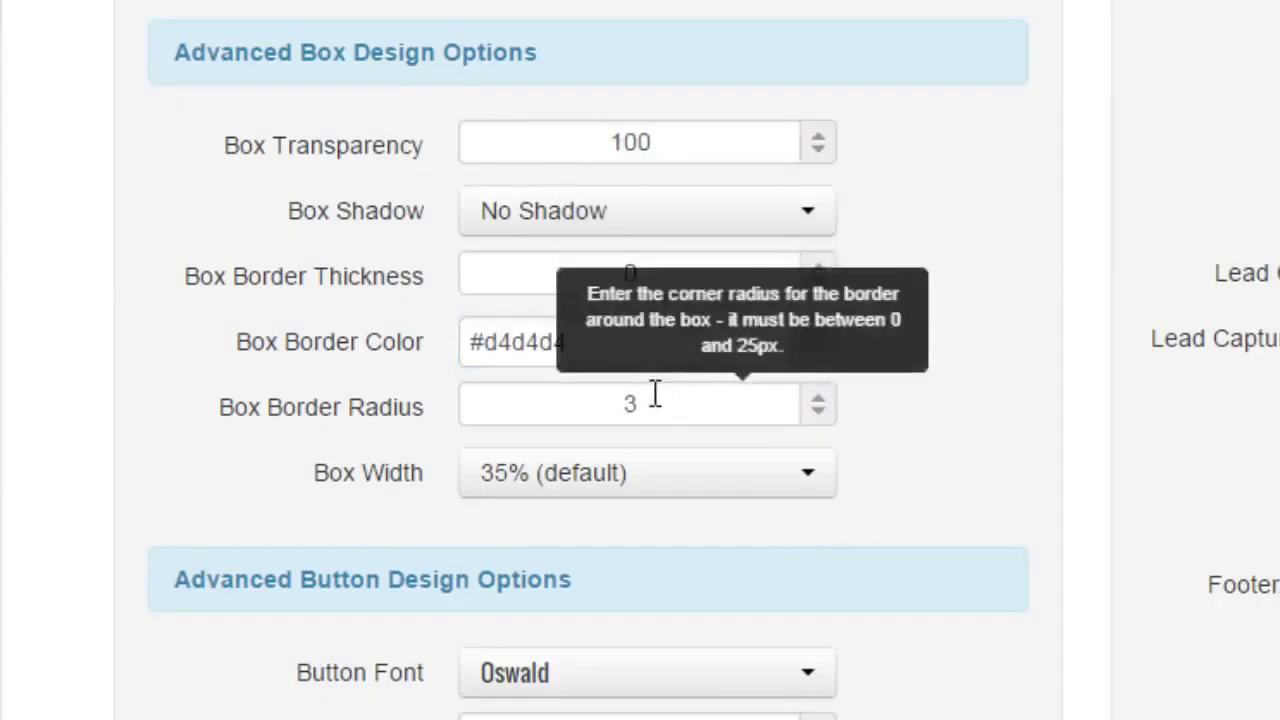
drag(655, 400, 580, 401)
text(0)
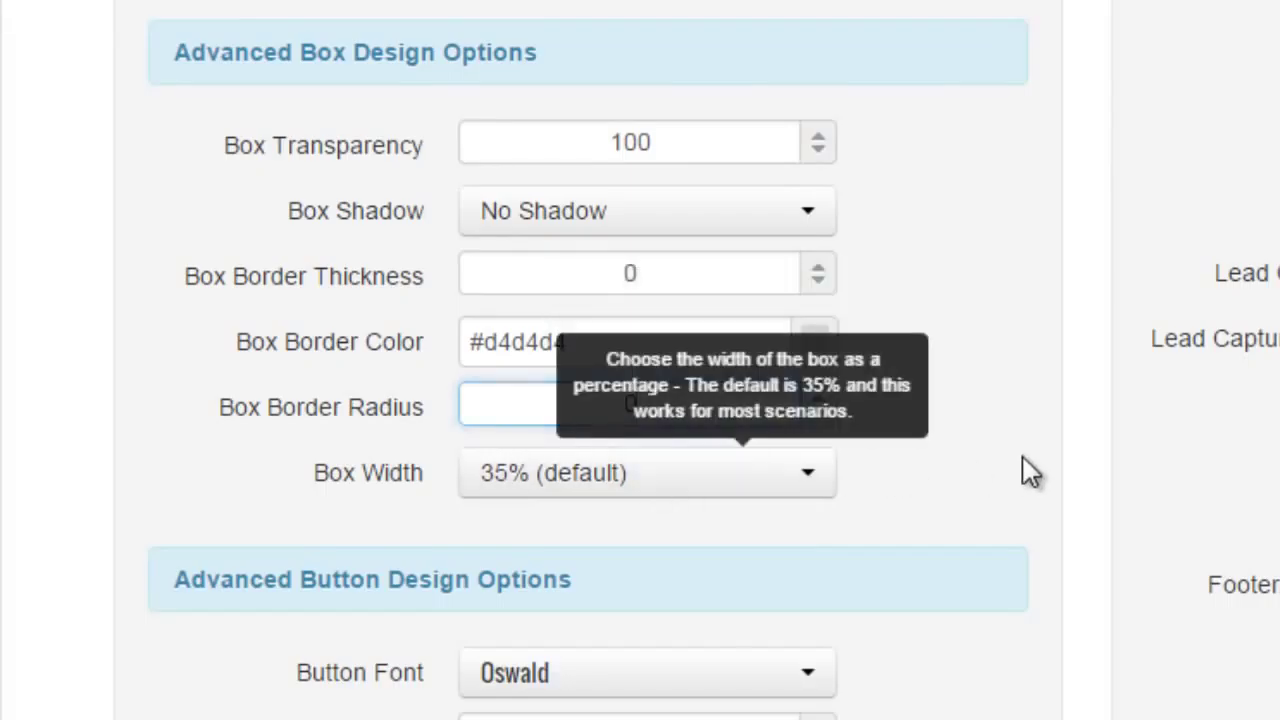
Step: Change the button font to Special Elite in the advanced button design options
scroll(1023, 457, down, 5)
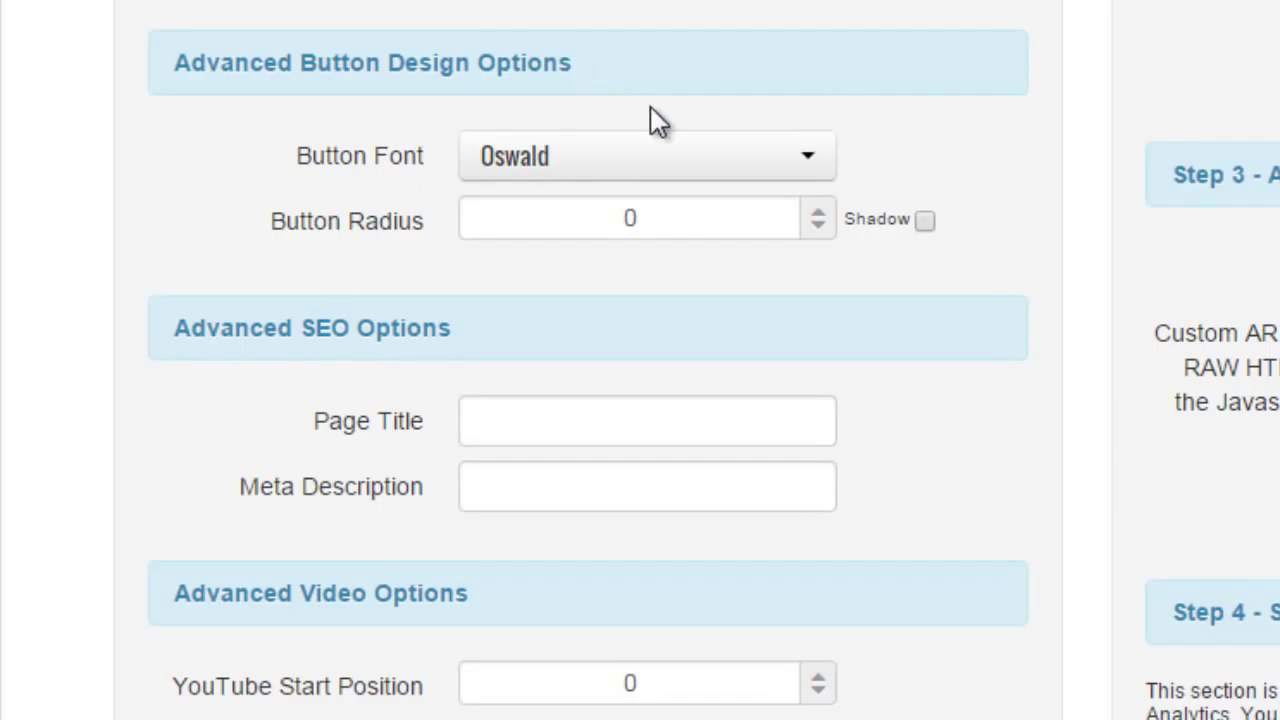
click(640, 157)
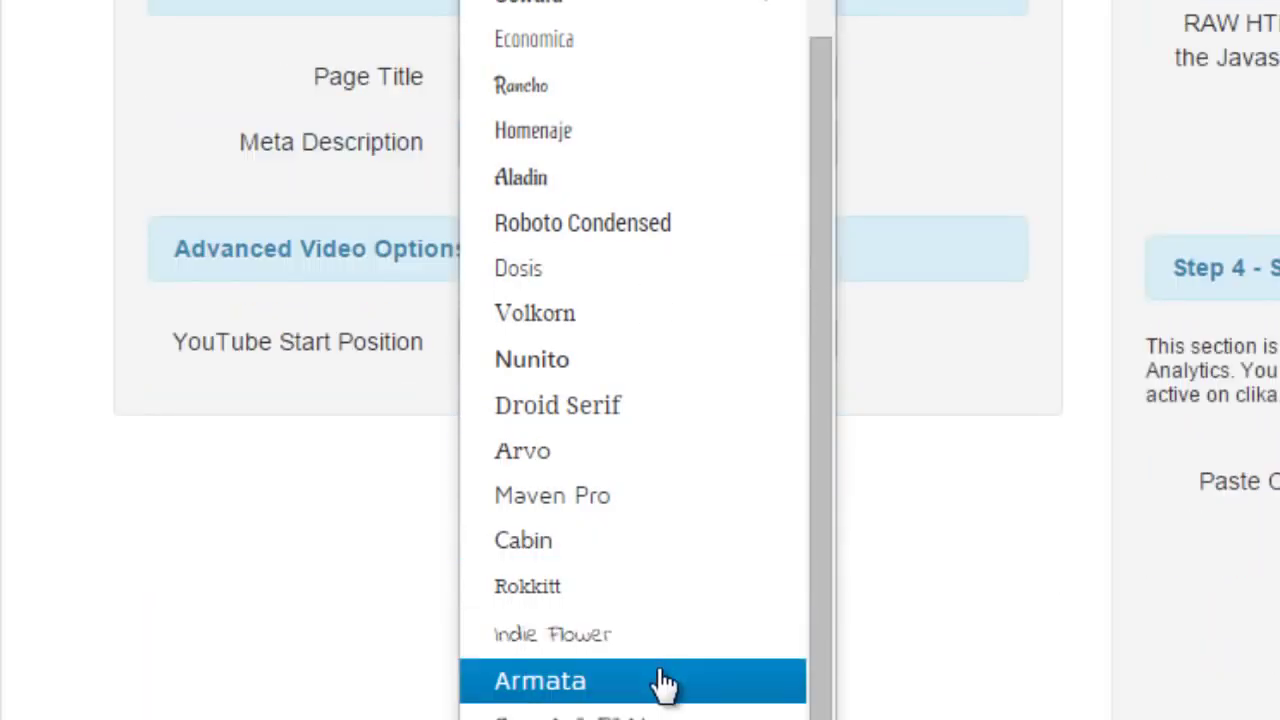
click(650, 712)
scroll(960, 530, up, 5)
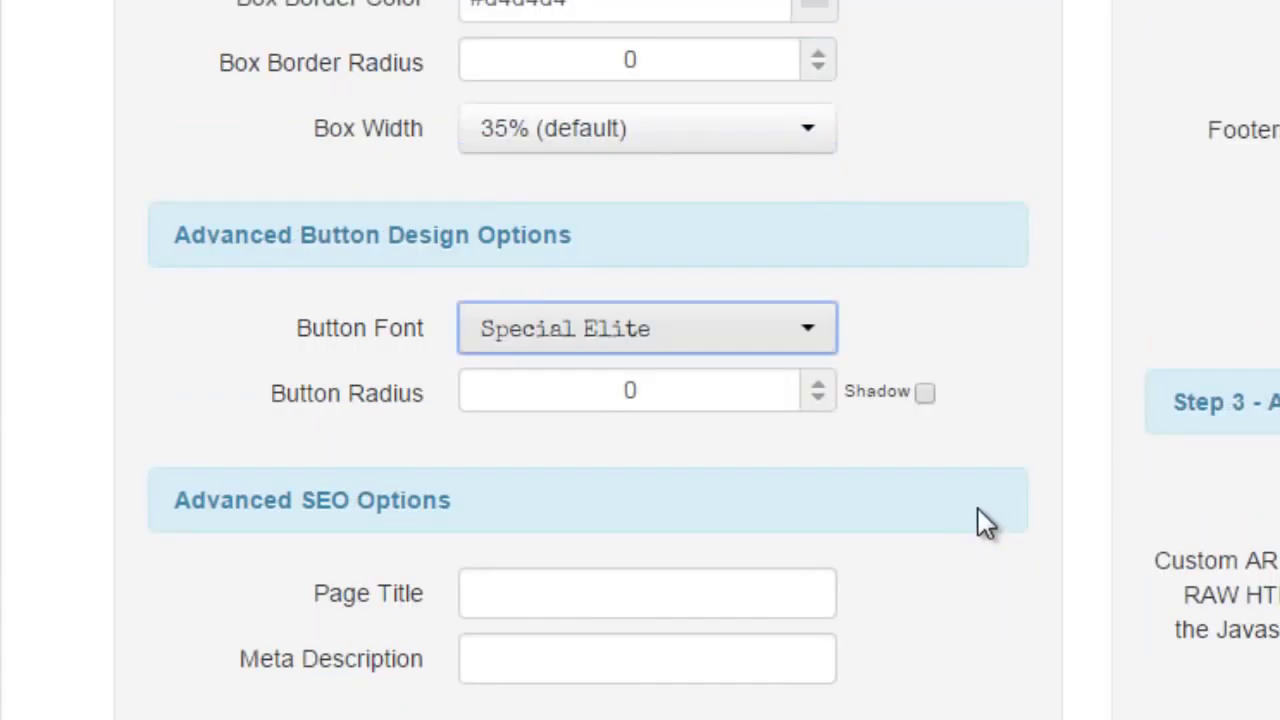
Step: Set the button radius to 3 and enable the button shadow in the advanced button design options
click(690, 393)
double_click(680, 394)
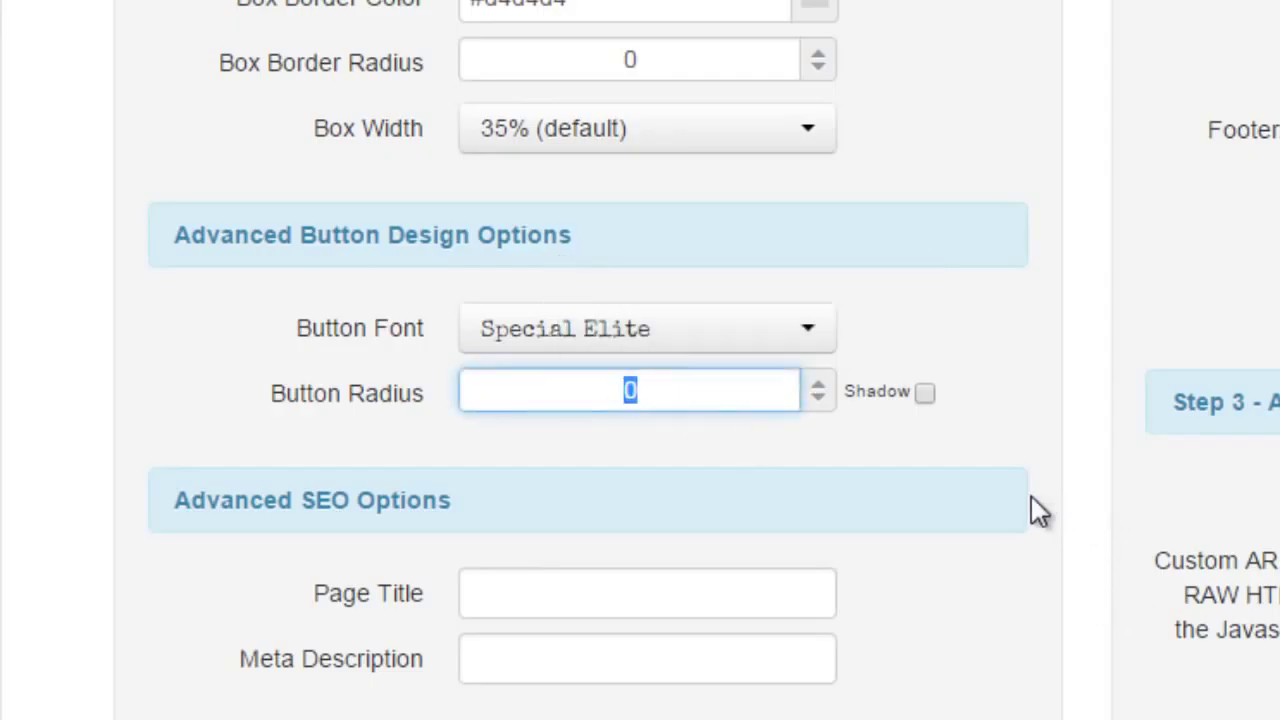
text(3)
click(924, 392)
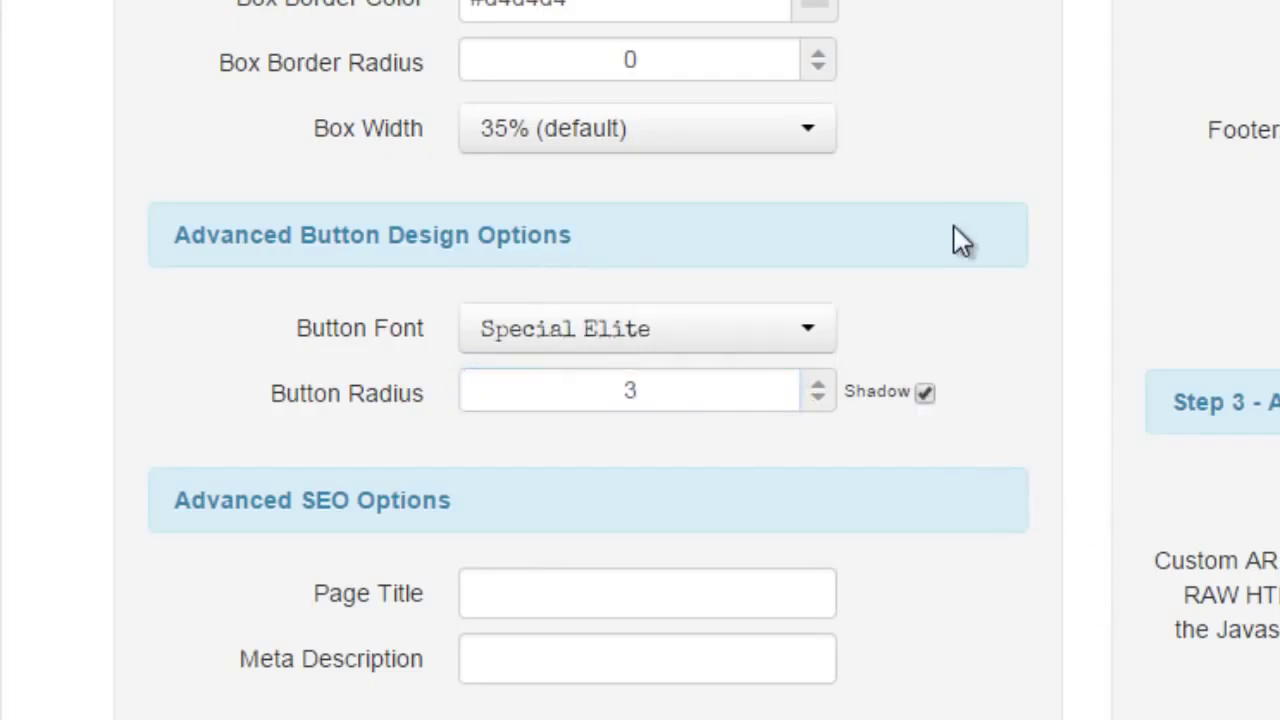
Step: Enter "Landing Page Monkey Demo" as both the page title and the meta description in the advanced SEO options
scroll(955, 262, down, 3)
click(586, 243)
text(Landing Page Monkey Demo)
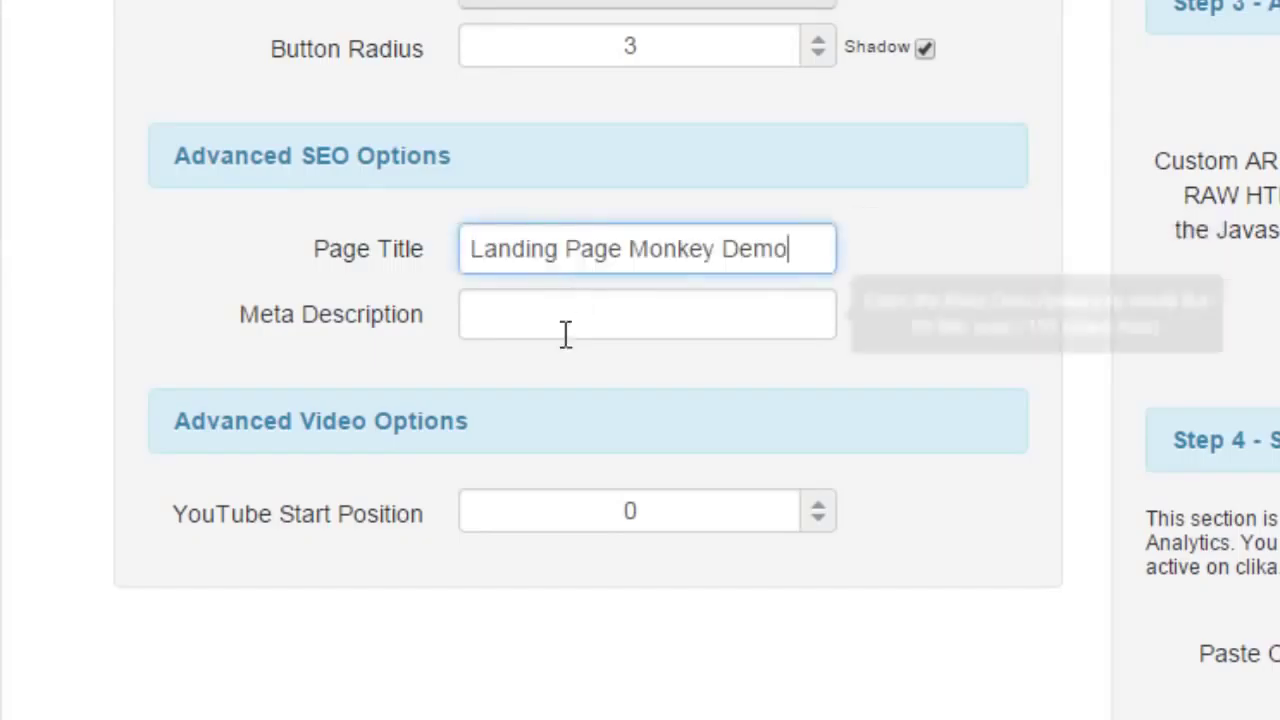
click(550, 313)
text(Landing Page Monkey Demo)
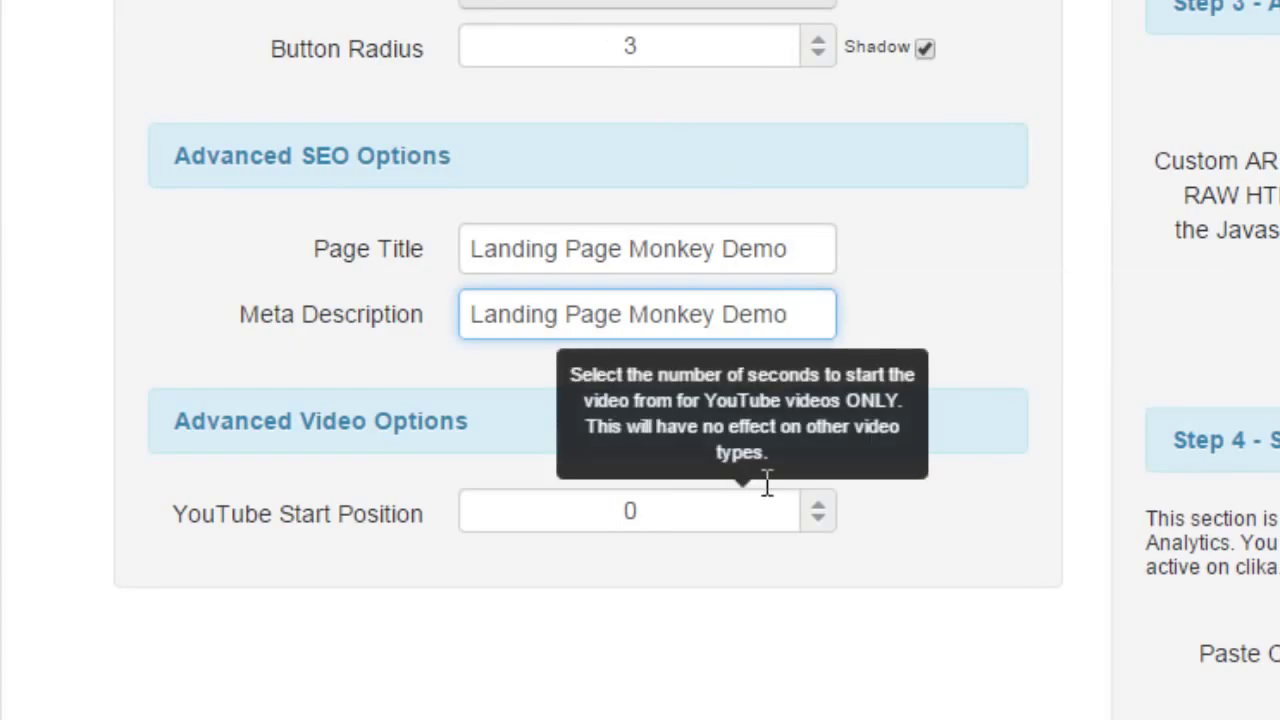
Step: Change the headline font to Oswald in the Step 2 page content section
scroll(1062, 398, up, 5)
scroll(1062, 398, up, 5)
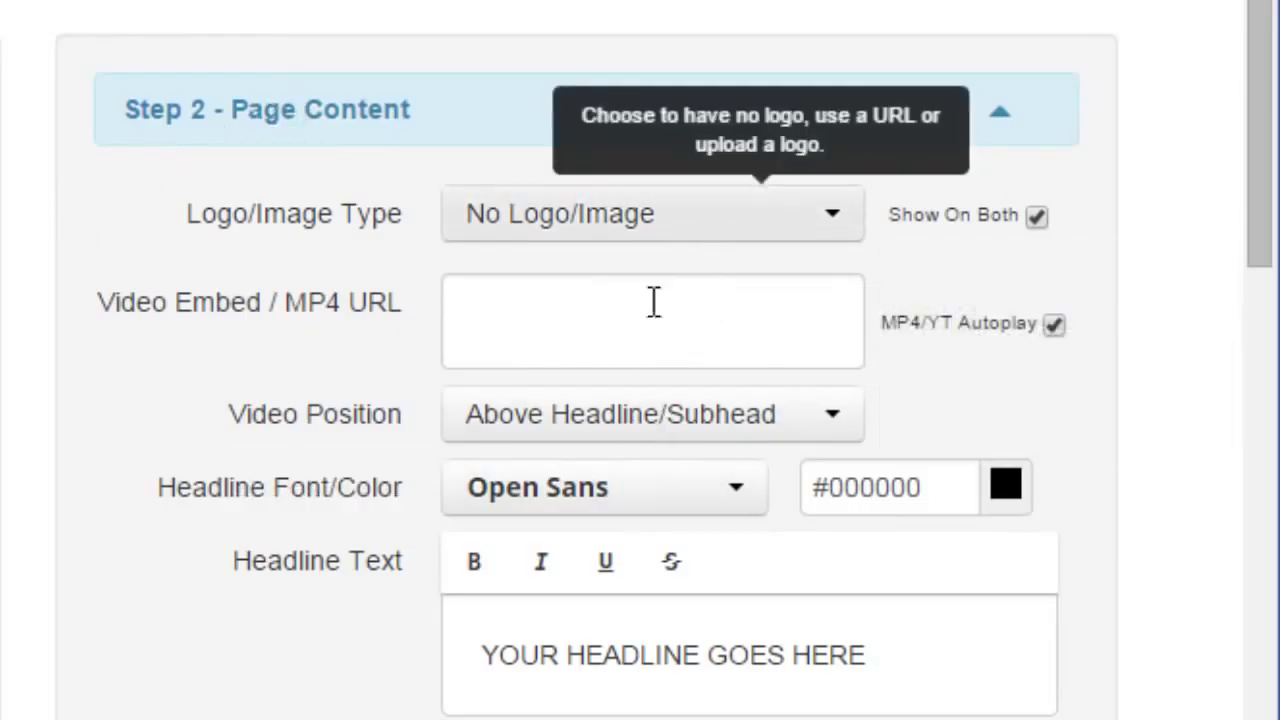
click(607, 320)
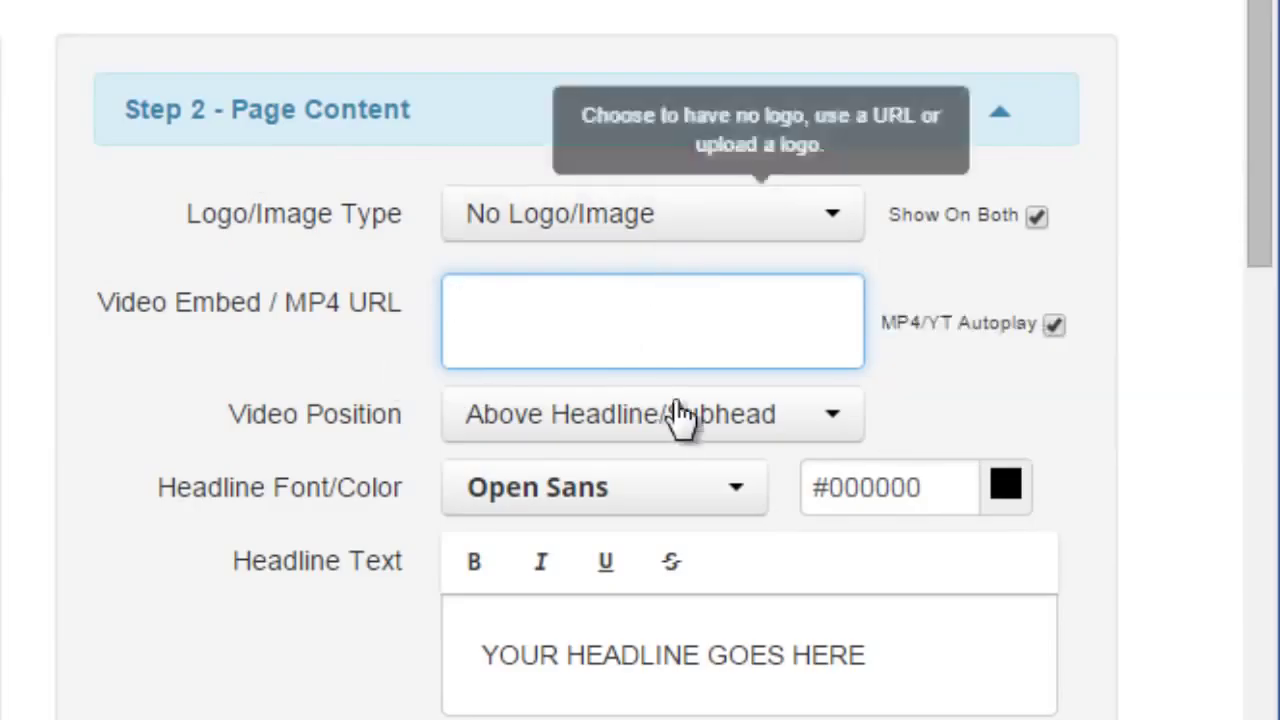
mouse_move(683, 422)
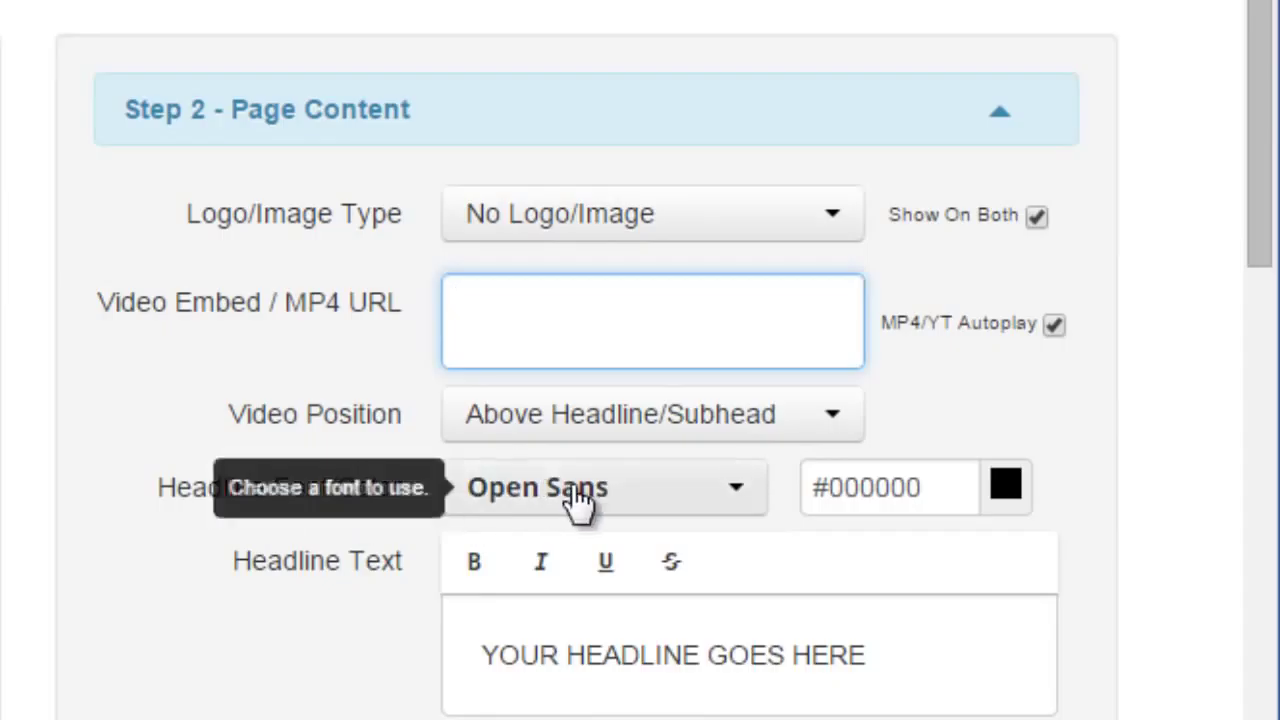
click(578, 496)
click(553, 715)
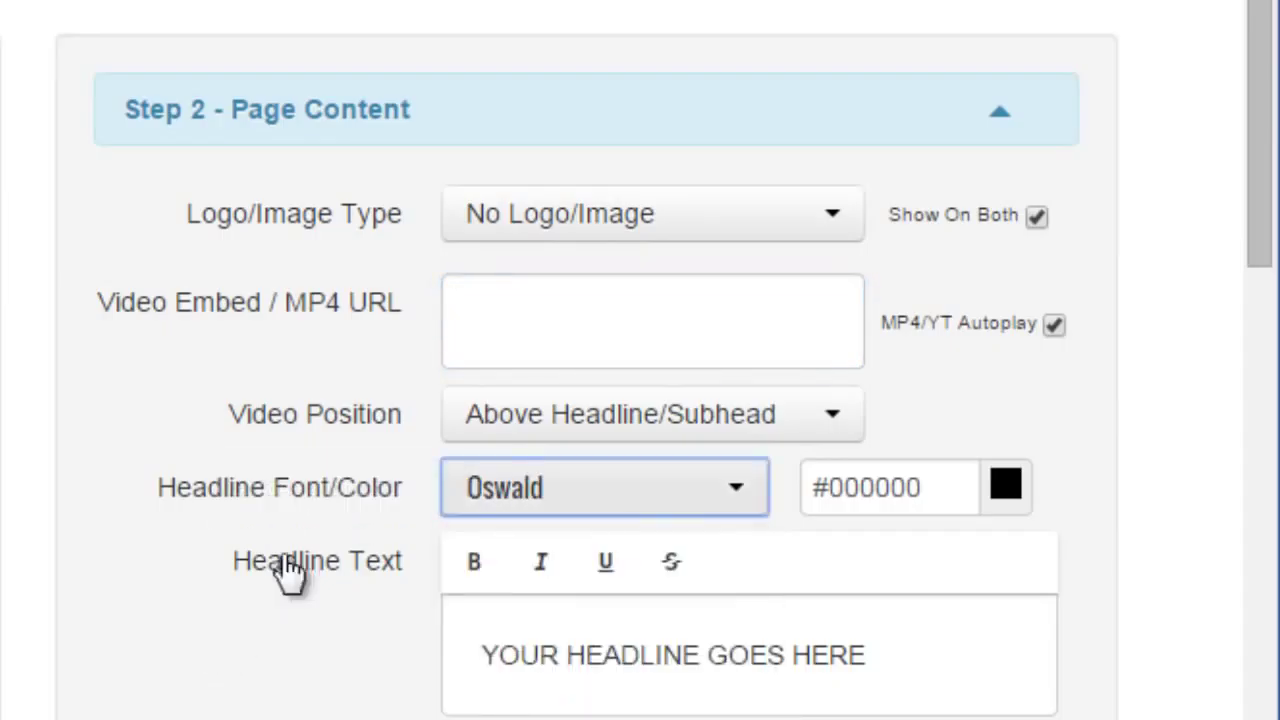
Step: Replace the headline text with "Hey Want A Cool FREE Bonus From LandingPage Monkey?"
click(924, 496)
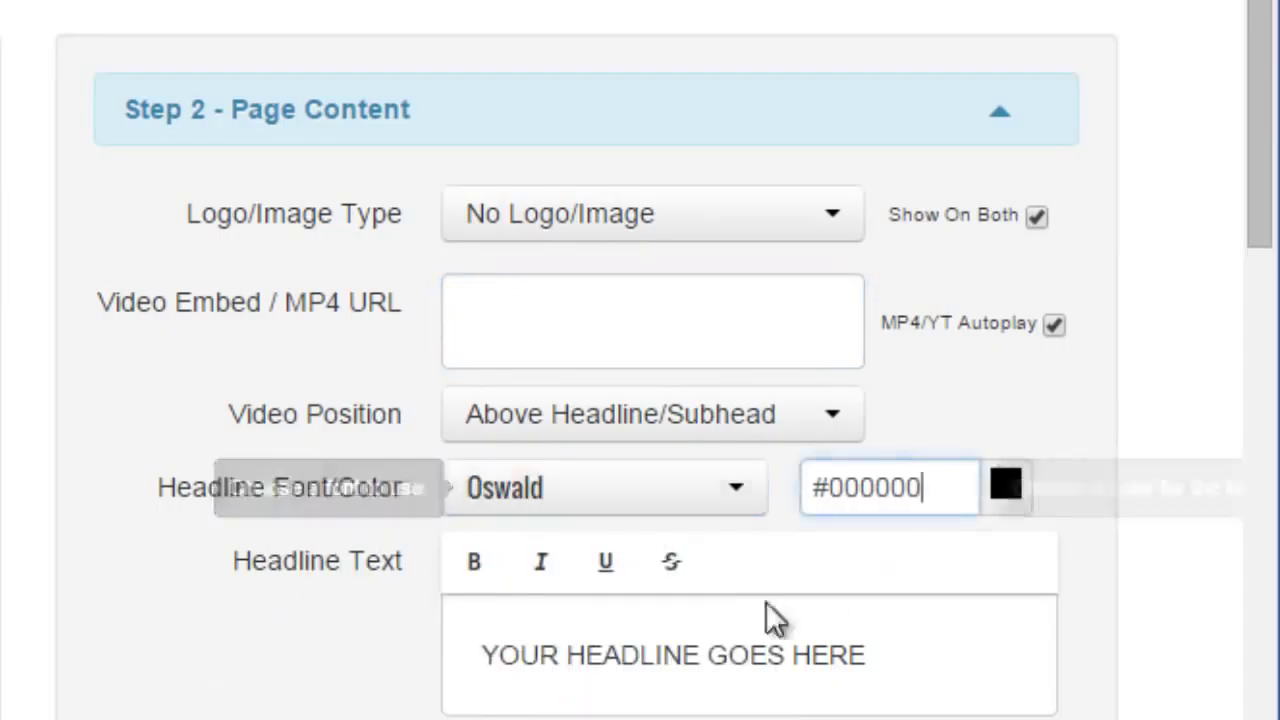
click(941, 641)
key(ctrl+a)
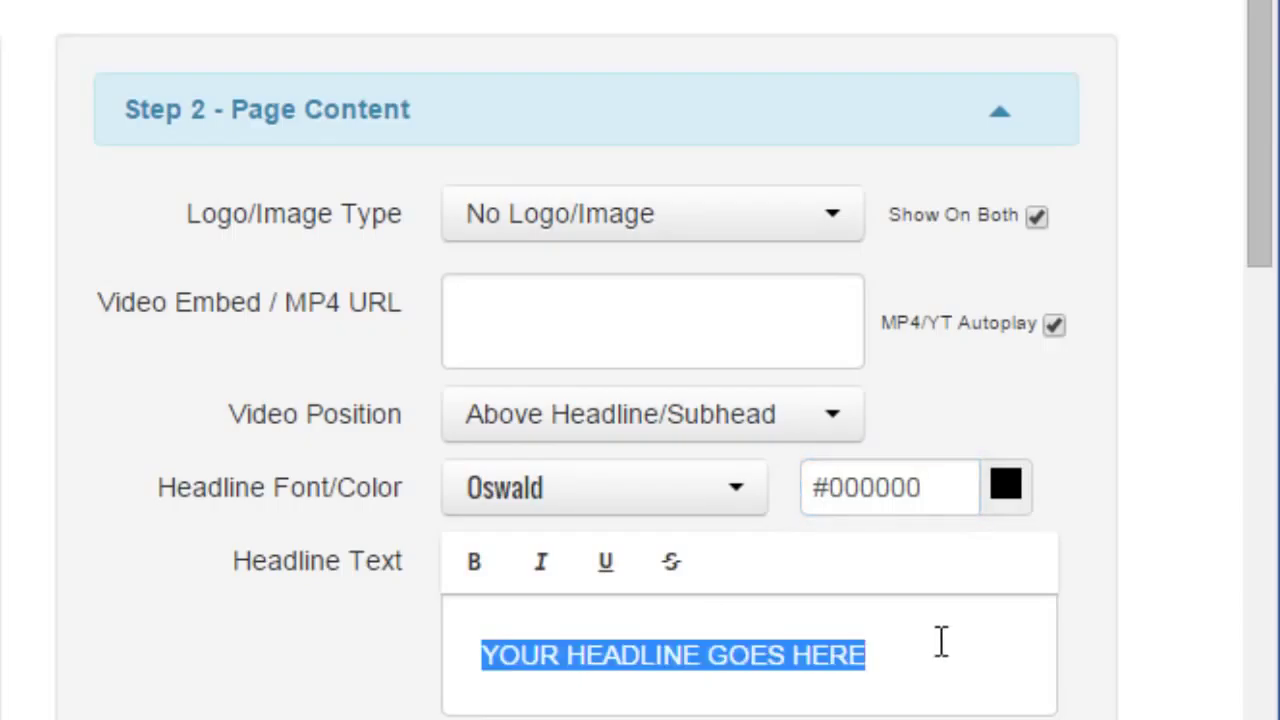
text(Hey Want A Cool FREE Bonus From LandingPage Monkey?)
Step: Set the sub-headline color to near-white #fcfcfc and replace its text with "Just Click The Button Below To Claim Your Gift"
scroll(940, 640, down, 6)
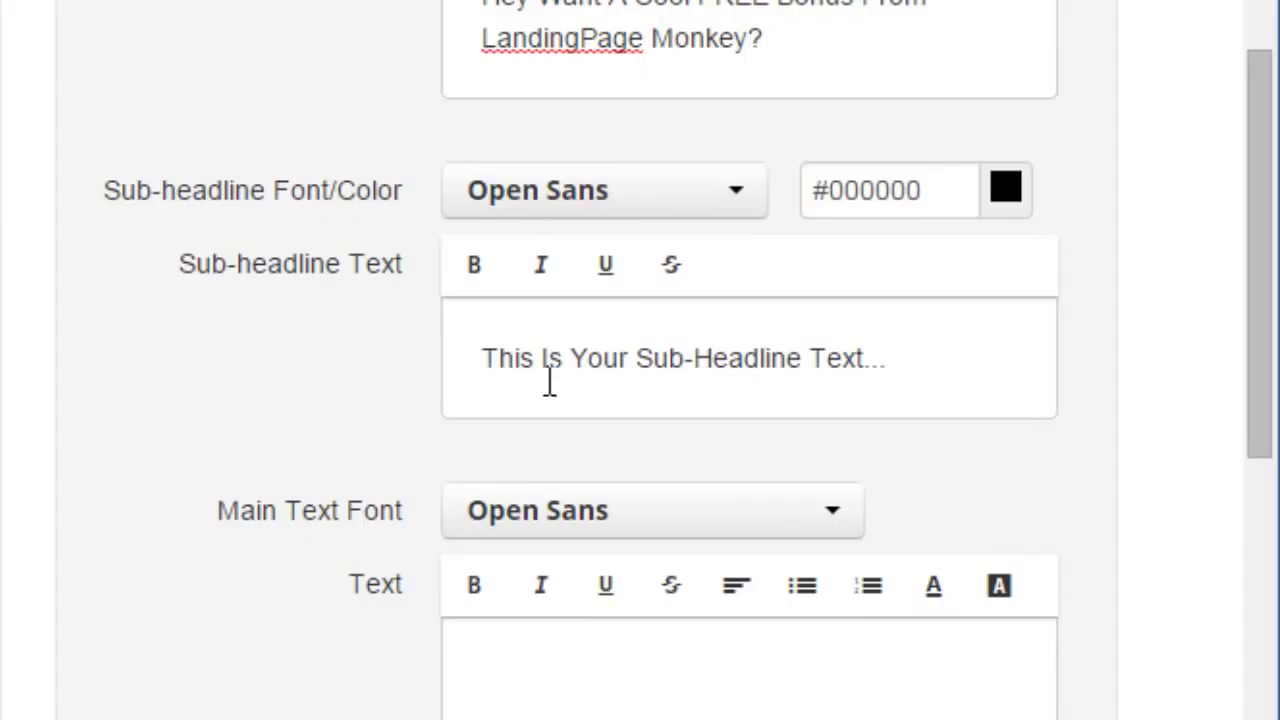
scroll(549, 380, up, 2)
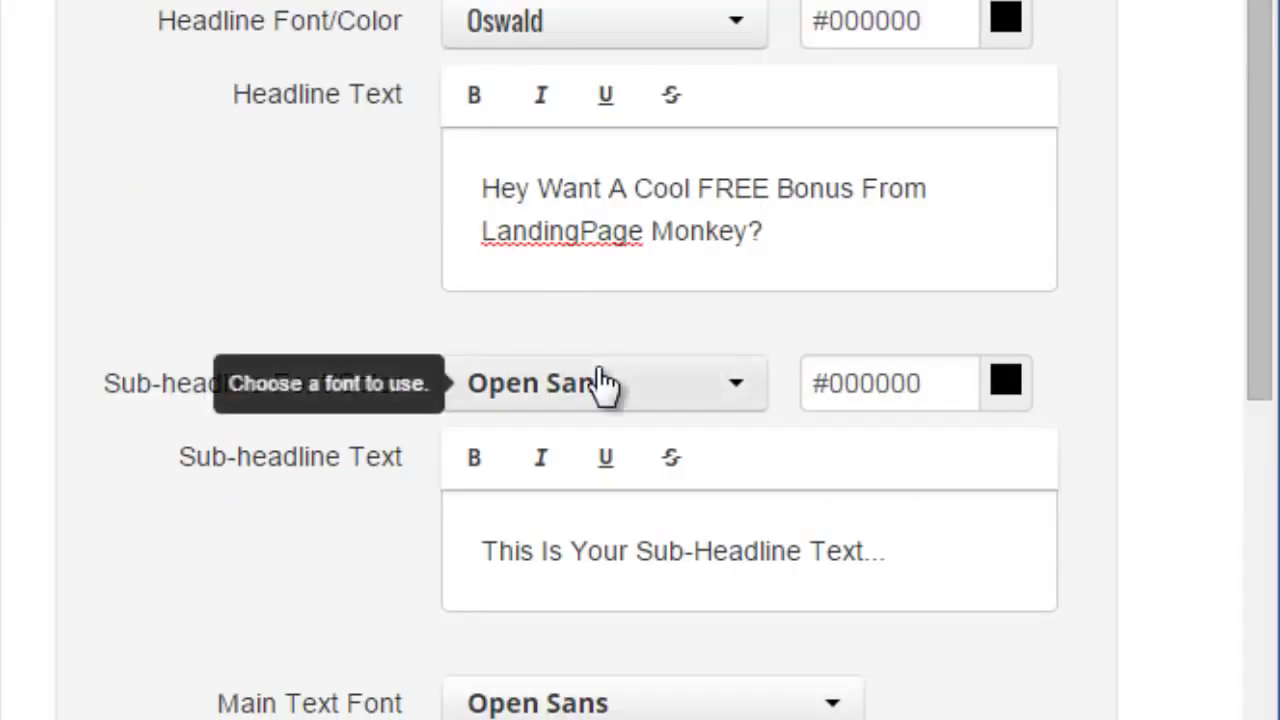
click(1005, 385)
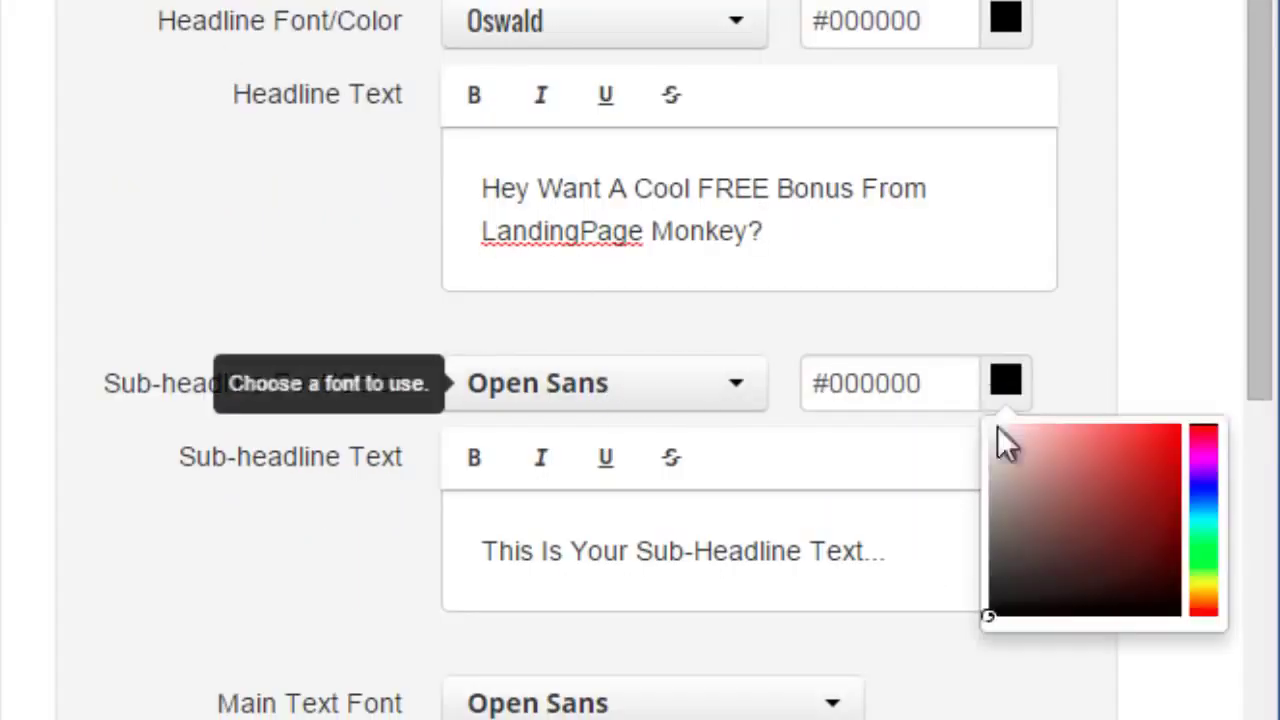
mouse_move(997, 437)
mouse_down()
mouse_move(1000, 471)
mouse_move(985, 437)
mouse_up()
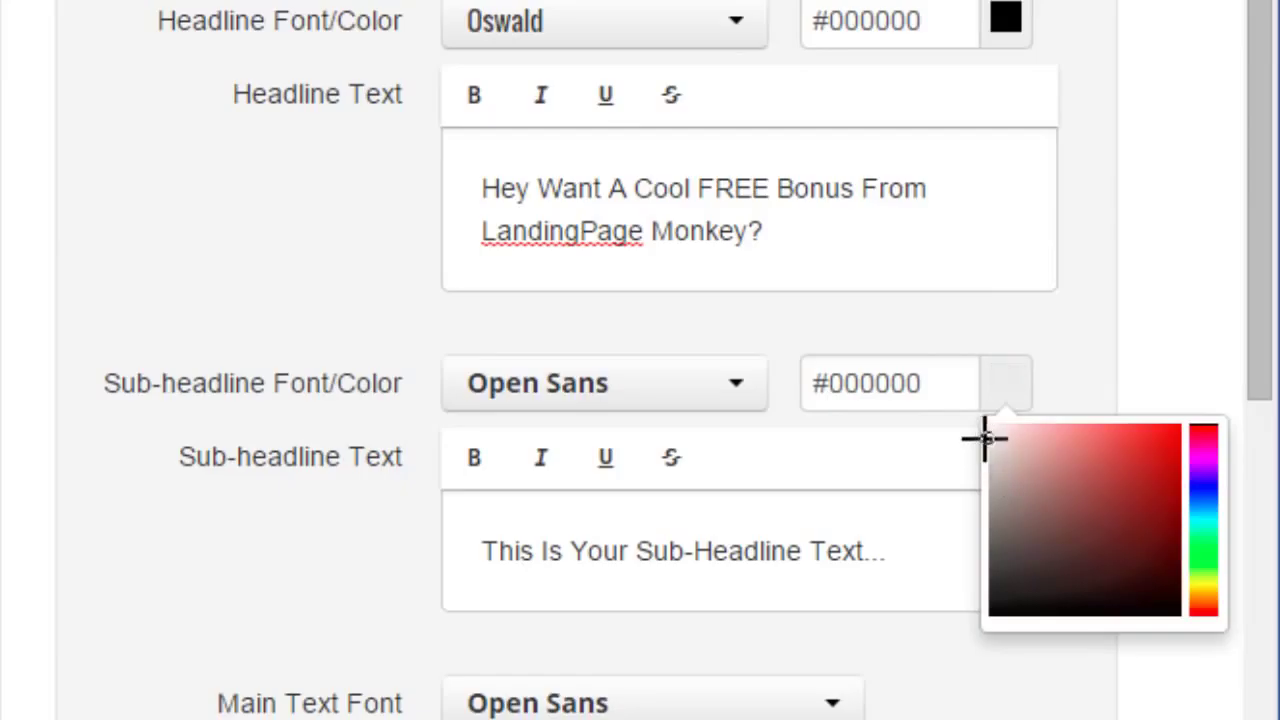
click(1078, 360)
triple_click(797, 560)
text(Just Click The Button Below To Claim Your Gift)
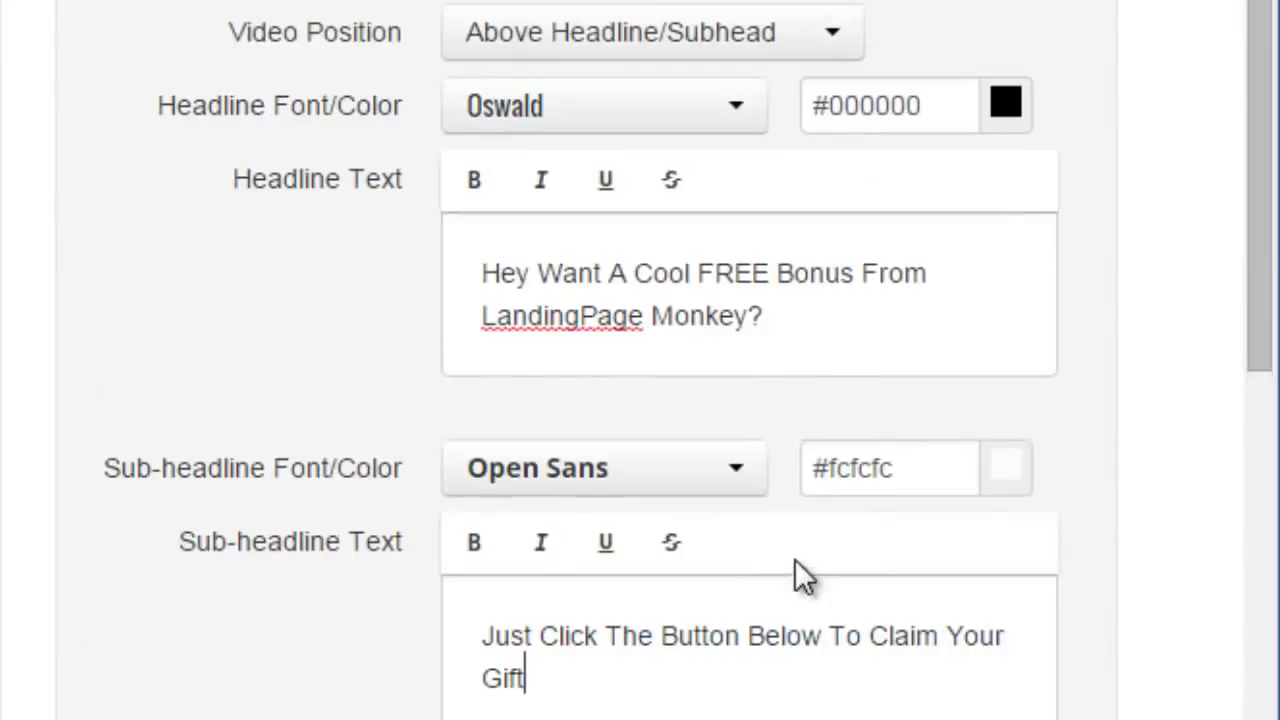
scroll(495, 572, down, 5)
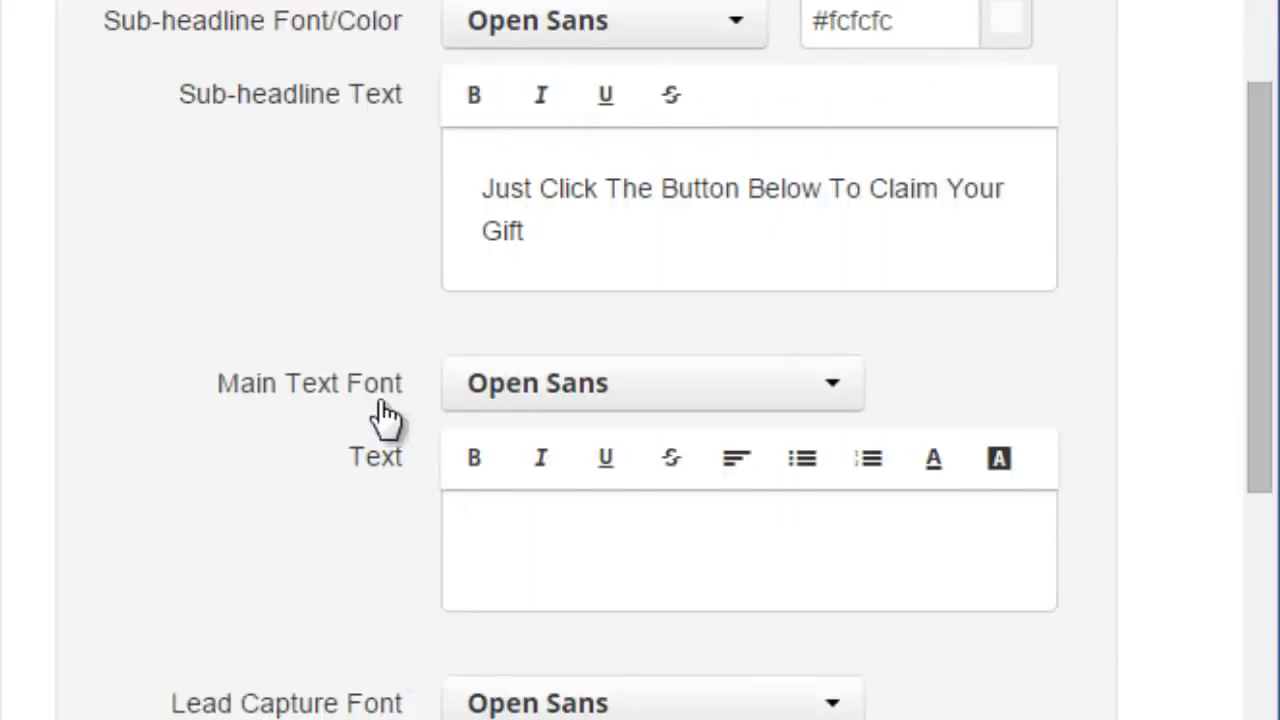
click(627, 554)
scroll(623, 553, down, 2)
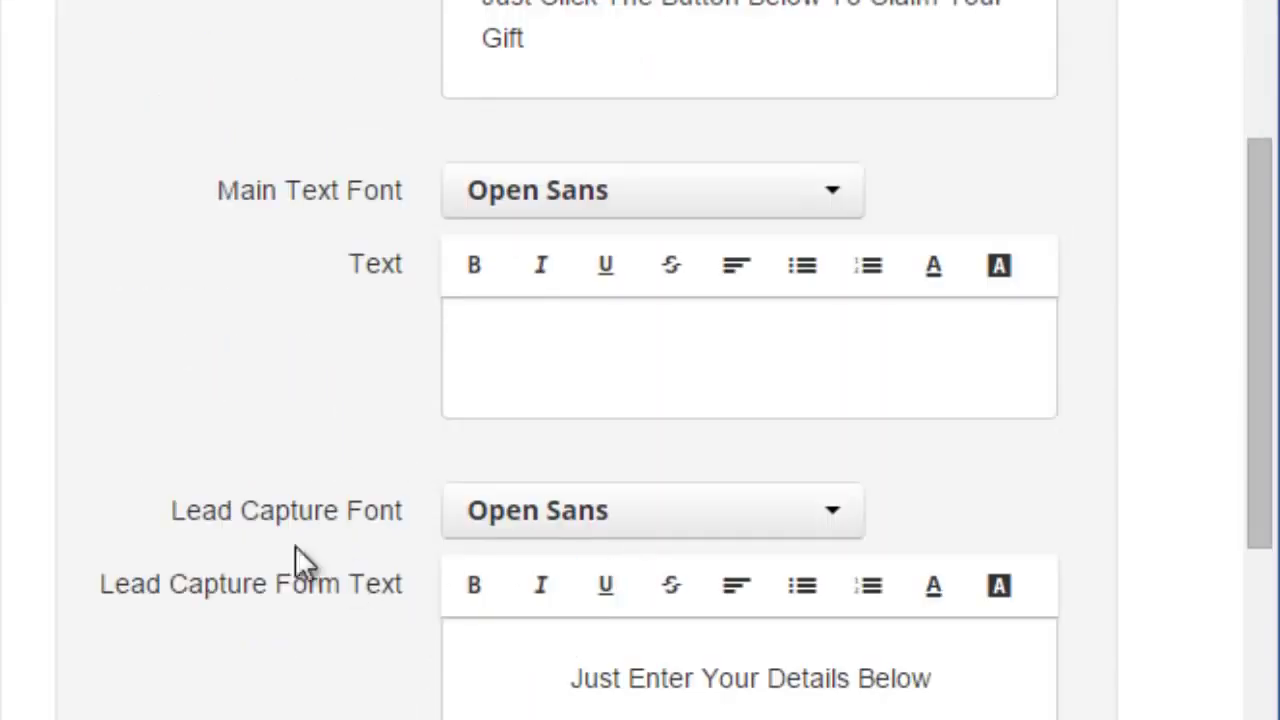
triple_click(579, 668)
Step: Set the footer and privacy text color to the light gray #f2f2f2
scroll(579, 668, down, 8)
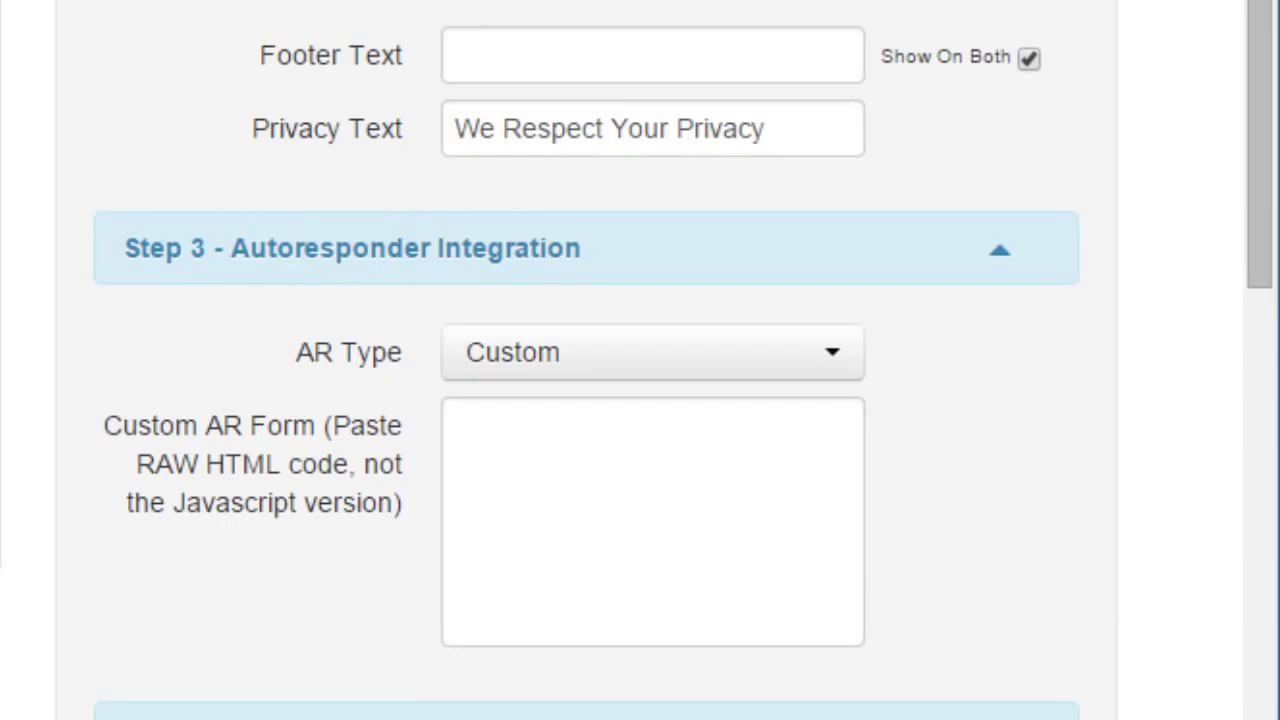
scroll(840, 200, up, 3)
click(837, 9)
click(822, 158)
click(775, 185)
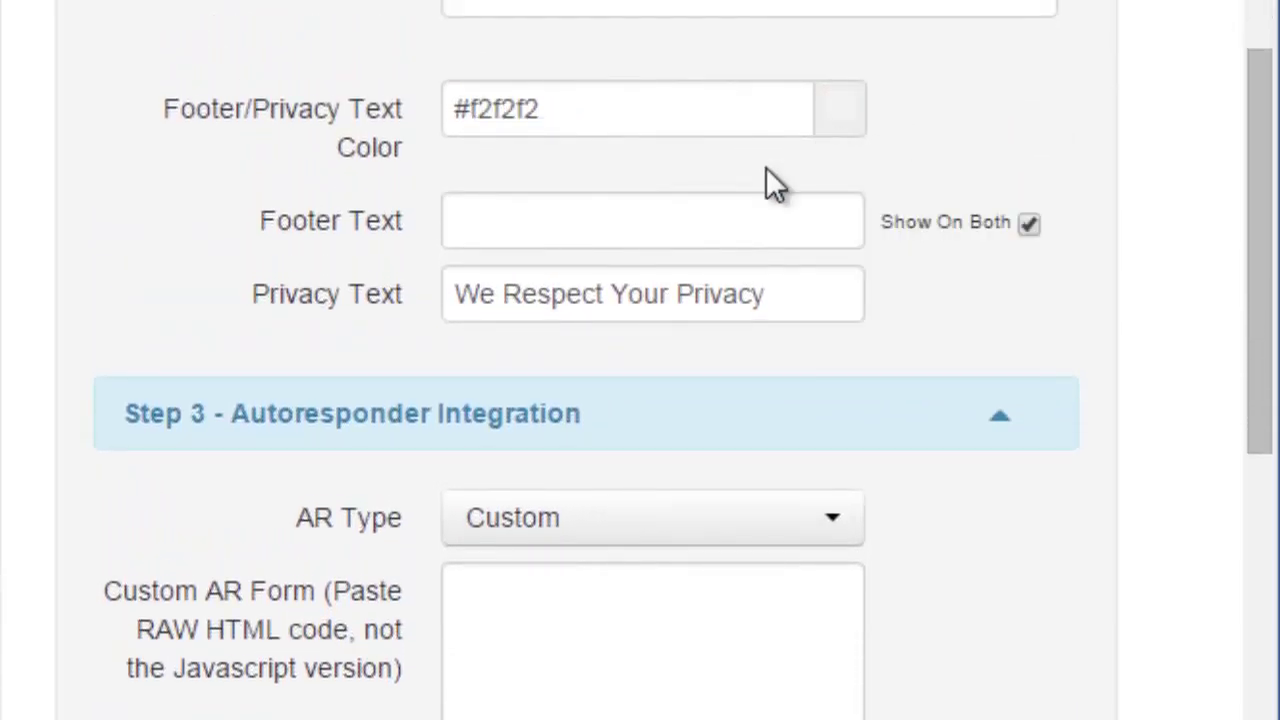
click(597, 203)
click(634, 297)
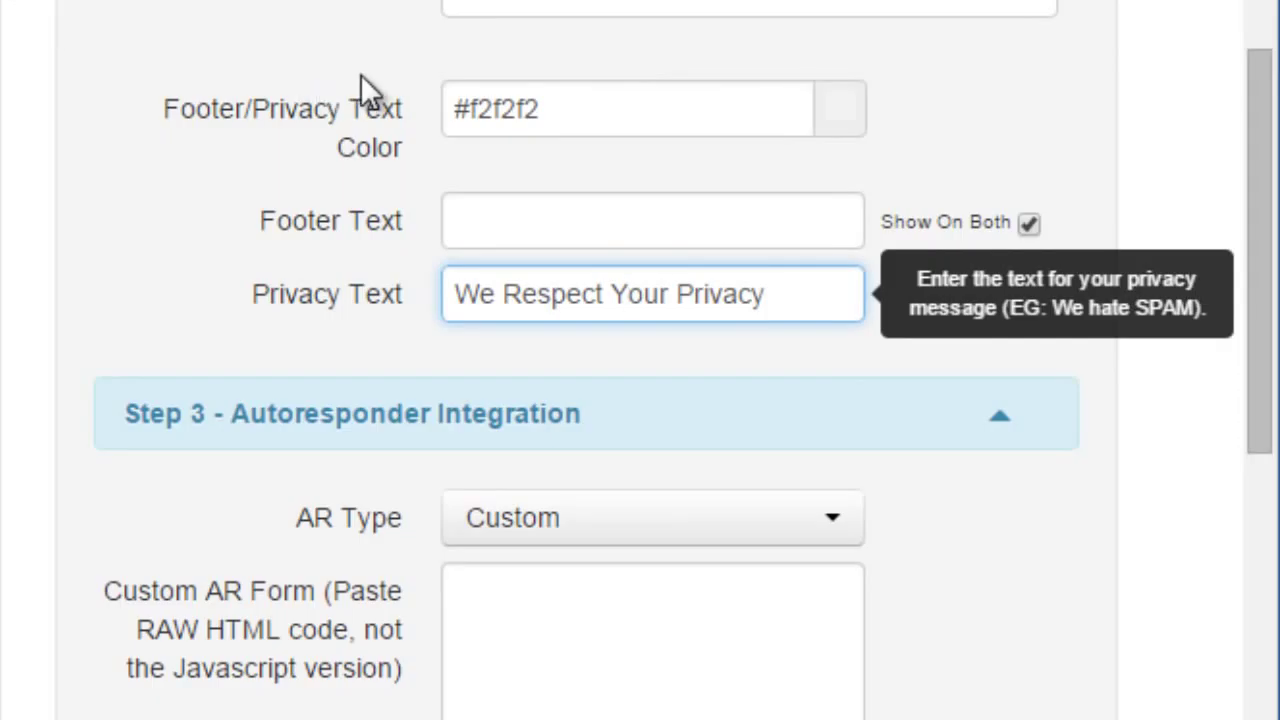
Step: Switch the Step 3 autoresponder type through Aweber, Mailchimp and GetResponse to compare their settings
scroll(371, 94, down, 10)
scroll(374, 89, up, 4)
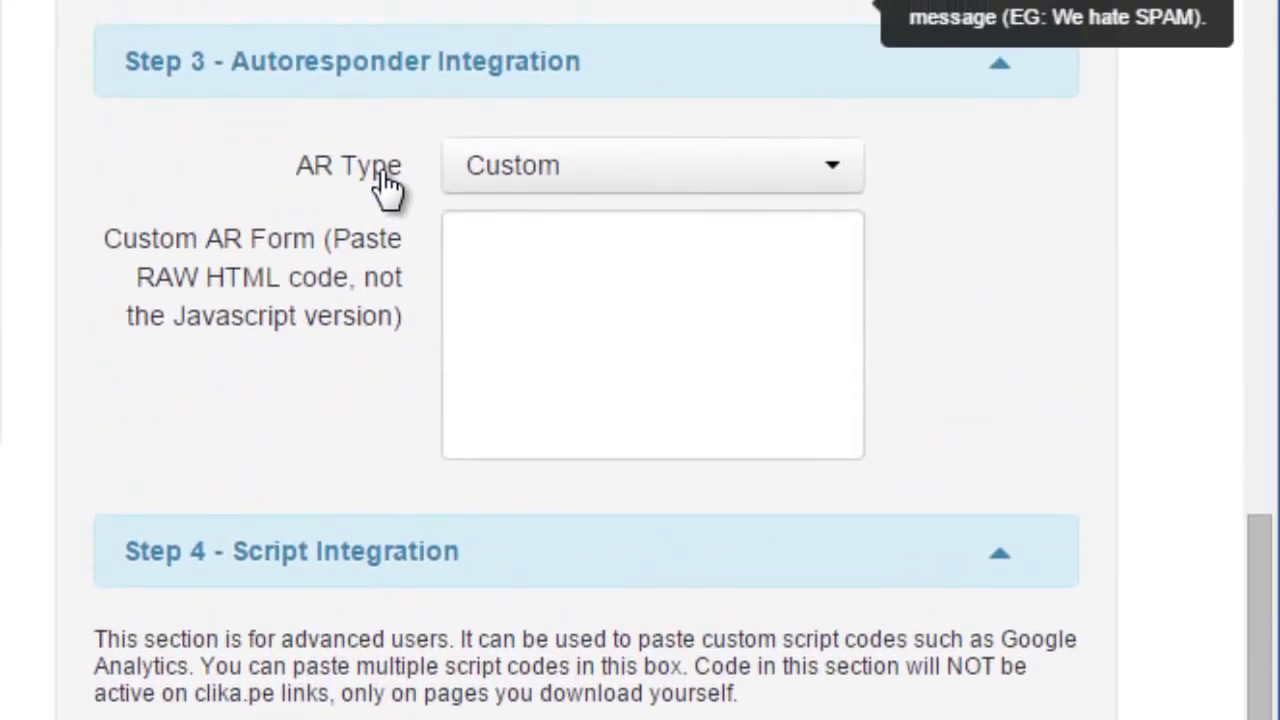
click(540, 263)
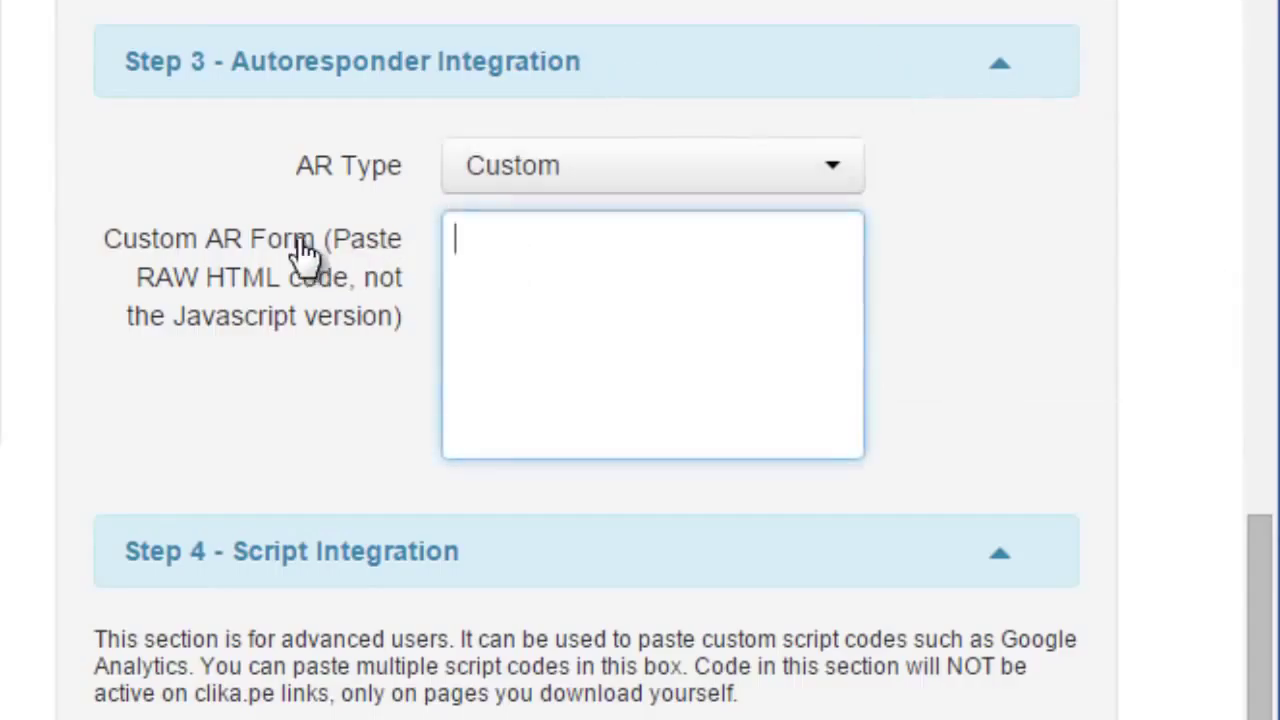
click(586, 165)
click(580, 288)
click(600, 172)
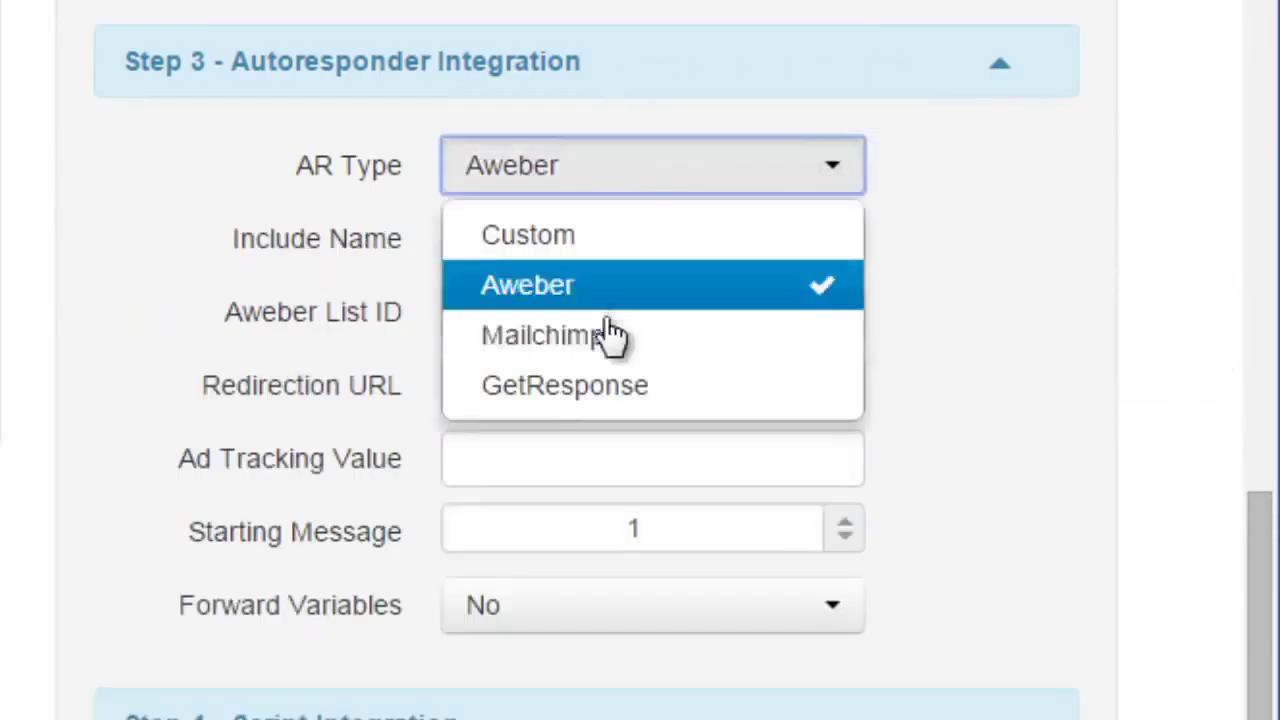
click(608, 340)
click(623, 165)
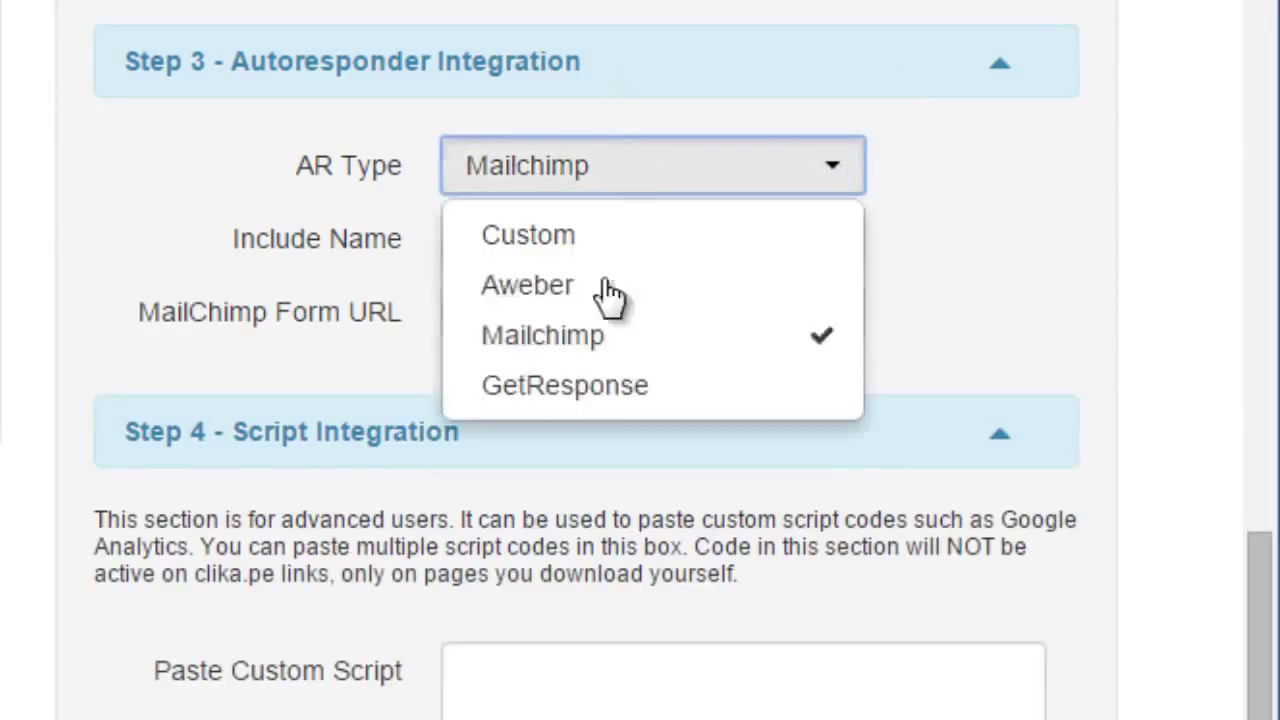
click(605, 392)
Step: Set the autoresponder type to Aweber with Include Name set to Yes, and fill in the list ID, redirection URL and ad tracking value
click(600, 180)
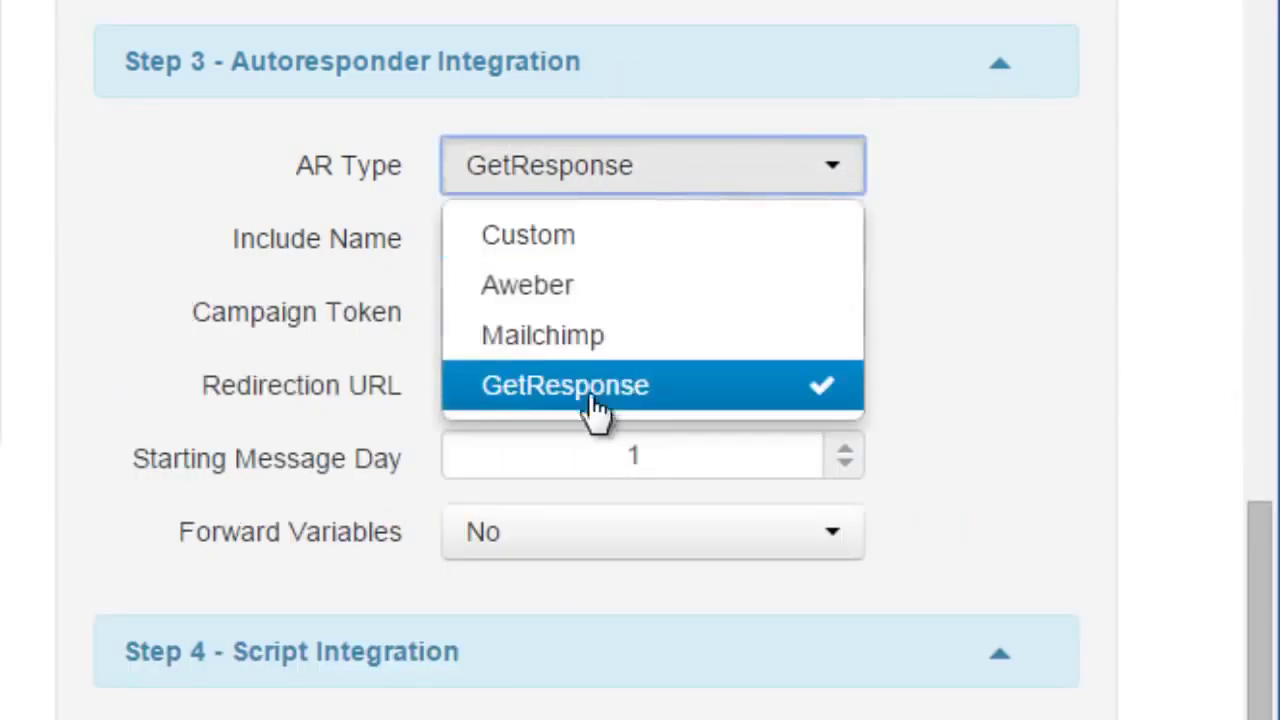
click(584, 294)
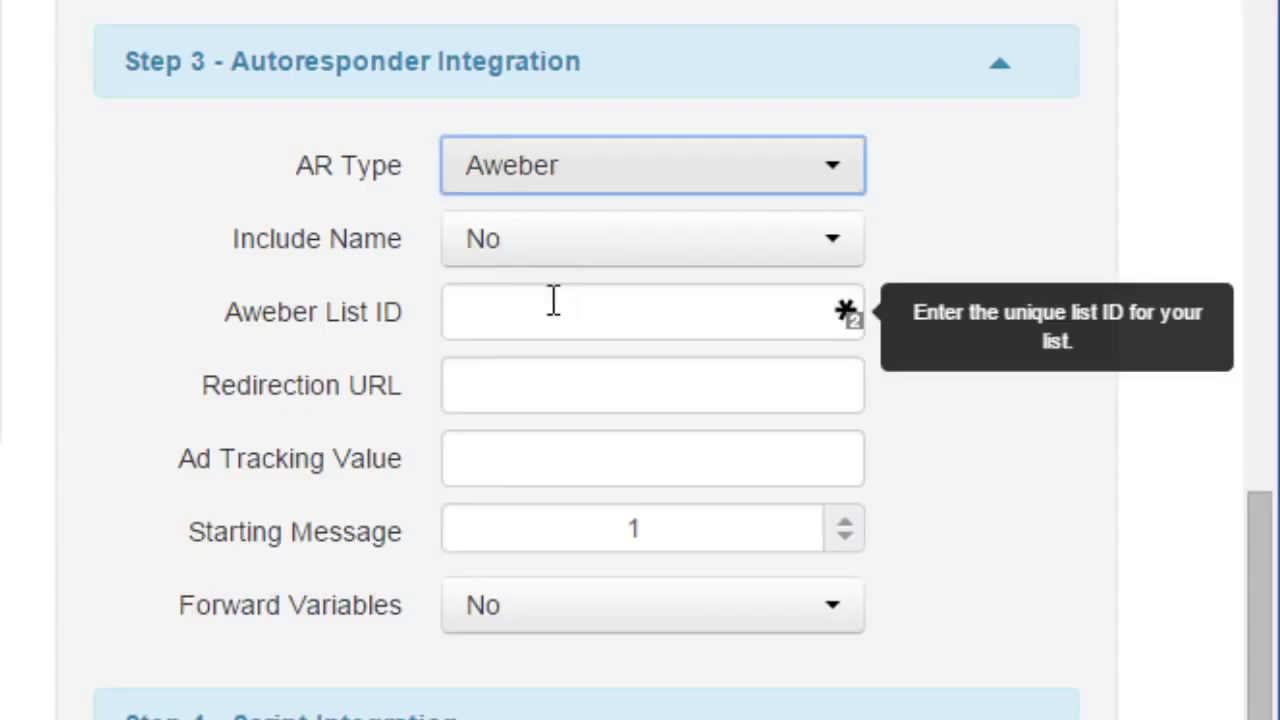
click(509, 257)
click(511, 368)
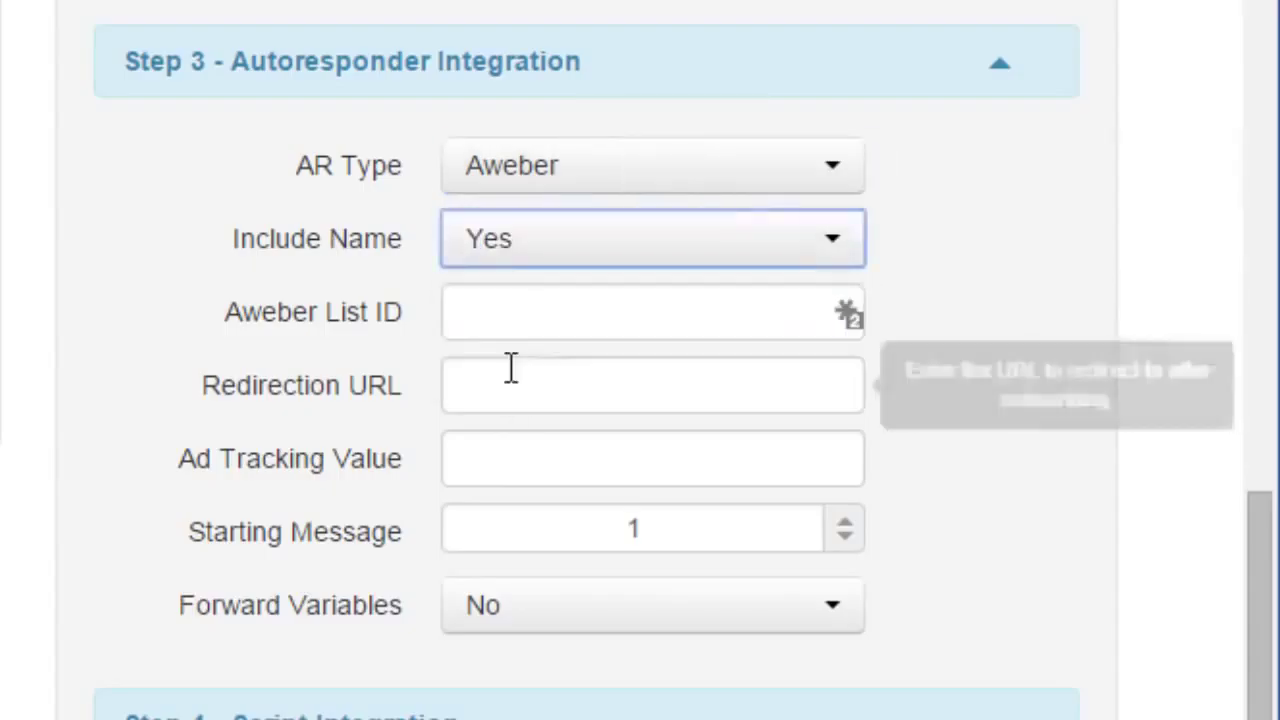
click(497, 323)
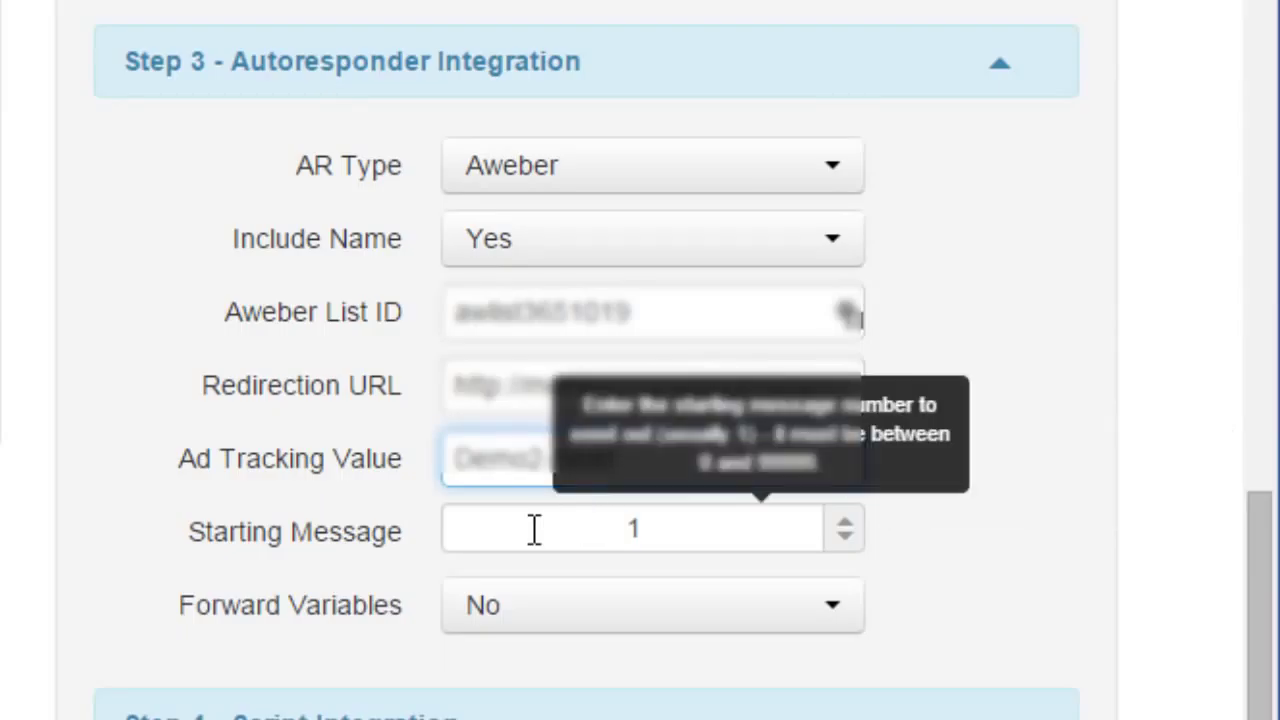
Step: Preview the landing page and try its "CLICK HERE TO FIND OUT MORE" button
scroll(535, 530, down, 6)
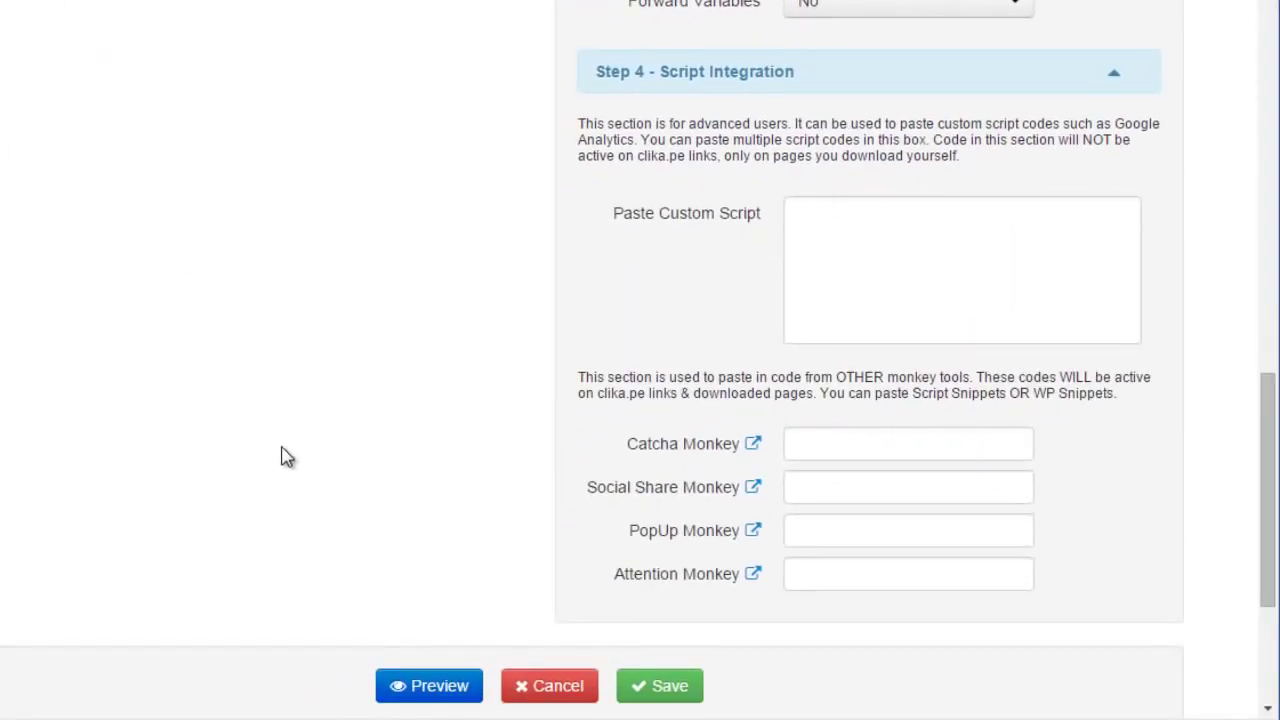
scroll(430, 460, down, 3)
click(435, 462)
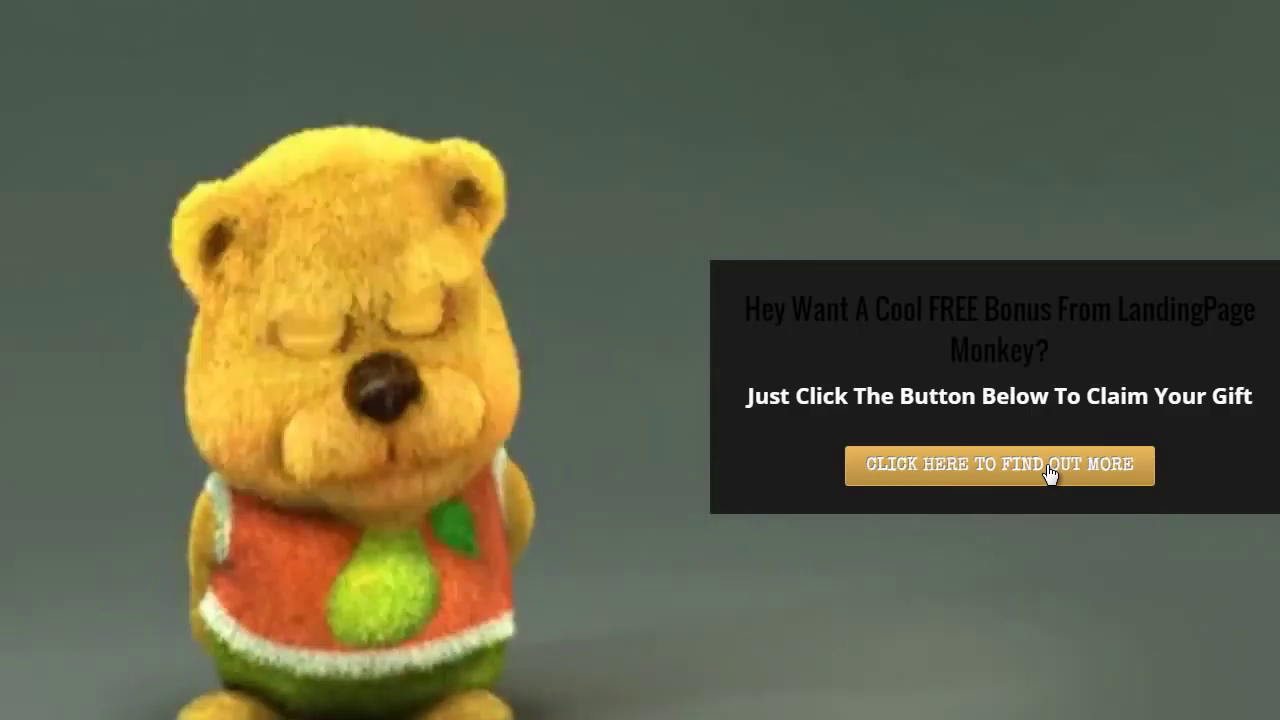
click(1049, 472)
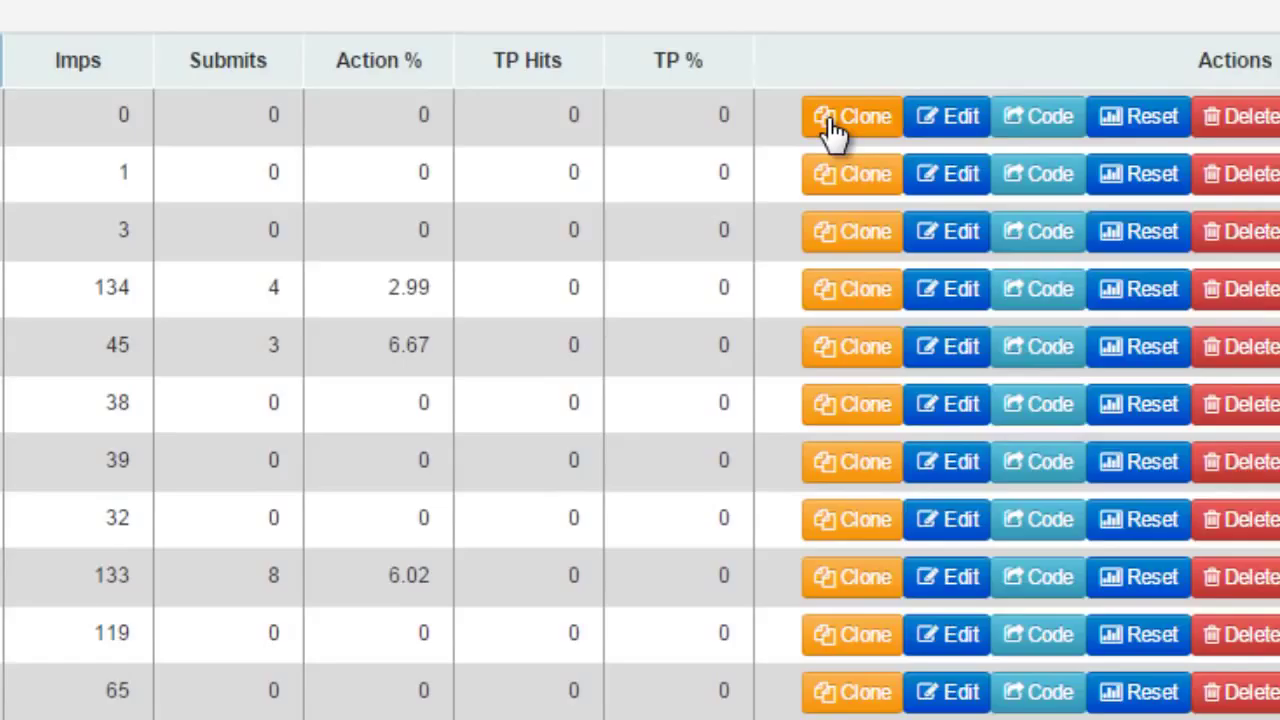
Step: Open the code options of the first landing page in the list and highlight its hosted URL, tracking pixel and LPM export filename
click(1020, 120)
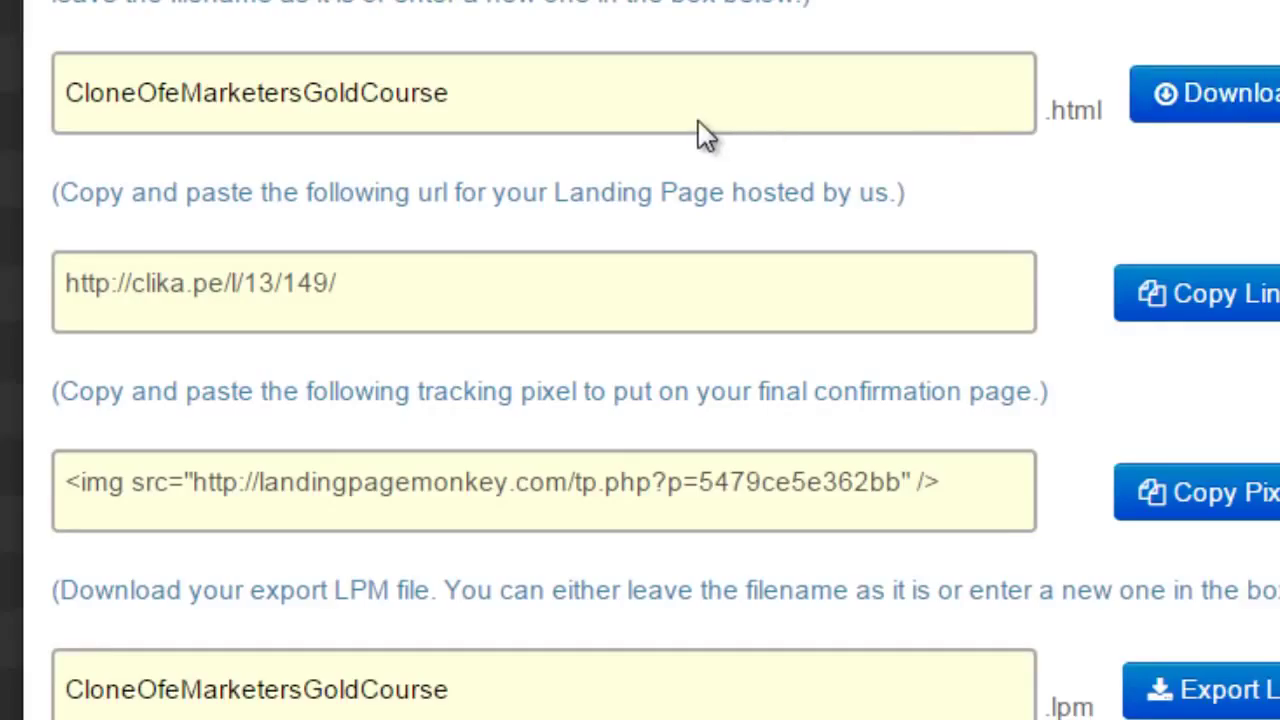
drag(68, 286, 345, 283)
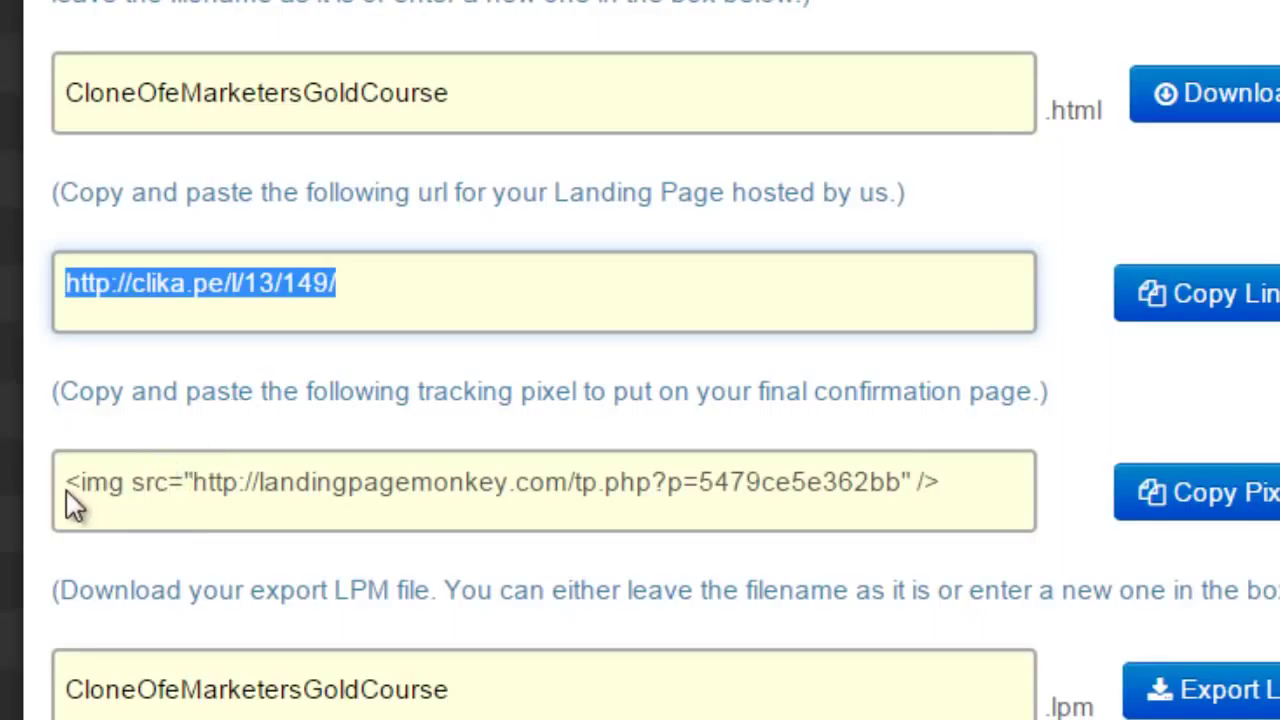
drag(63, 491, 970, 491)
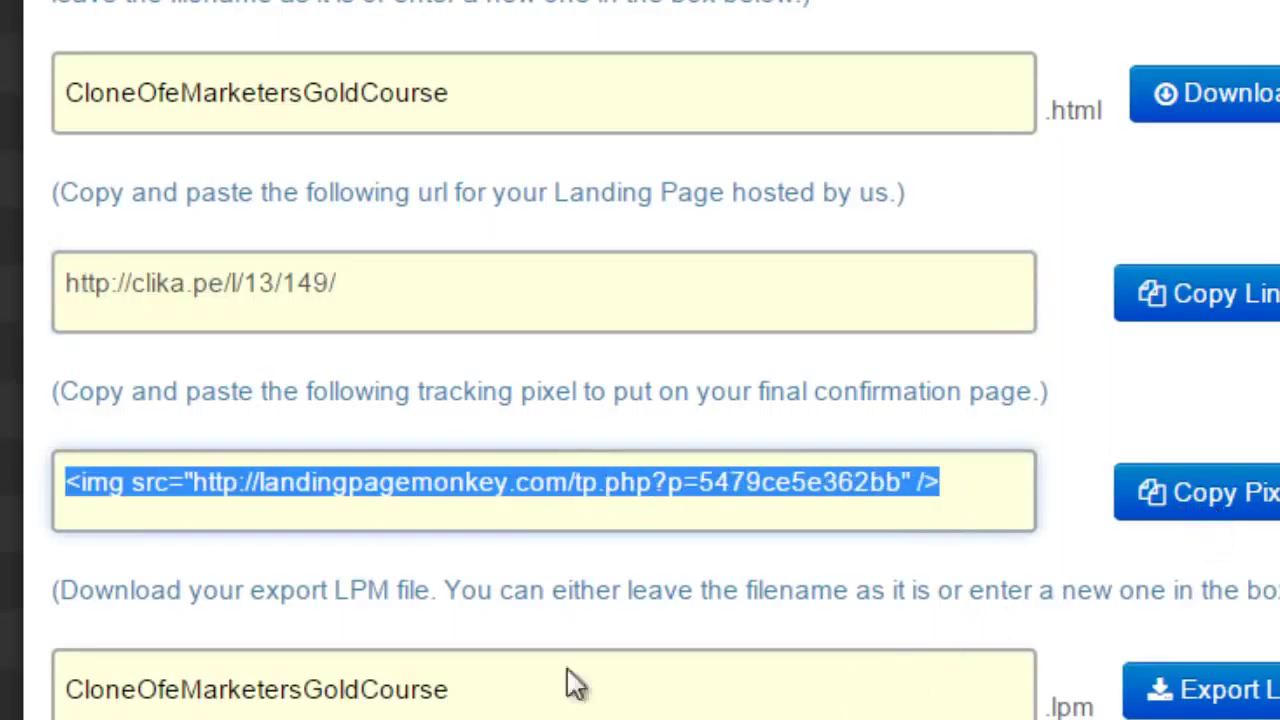
drag(66, 690, 525, 700)
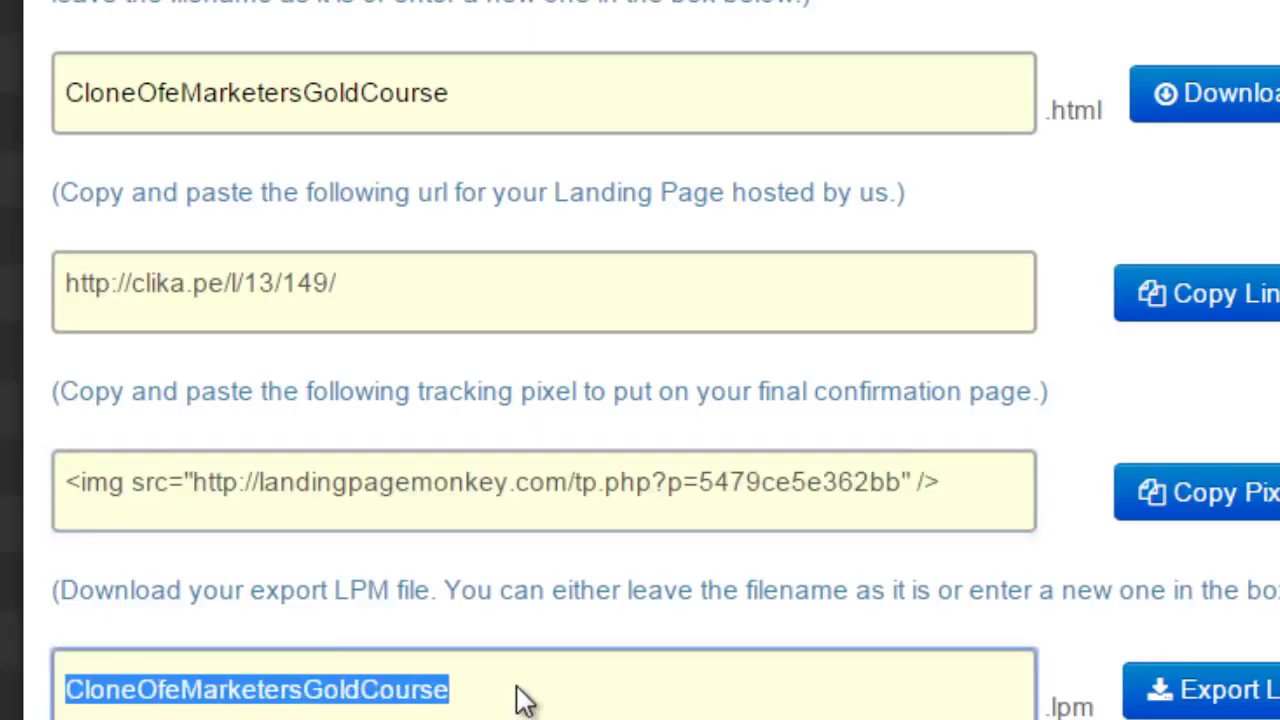